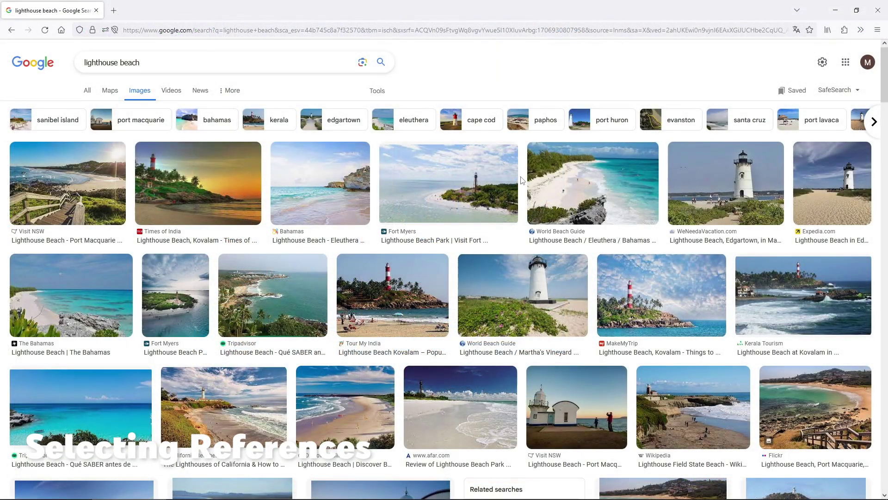
Scroll the lighthouse beach results and preview the lighthouse mural and Outer Banks beach photos
{"action": "scroll", "coordinate": [522, 180], "scroll_direction": "down", "scroll_amount": 2}
{"action": "scroll", "coordinate": [523, 189], "scroll_direction": "down", "scroll_amount": 1}
{"action": "scroll", "coordinate": [523, 196], "scroll_direction": "down", "scroll_amount": 1}
{"action": "scroll", "coordinate": [524, 203], "scroll_direction": "down", "scroll_amount": 1}
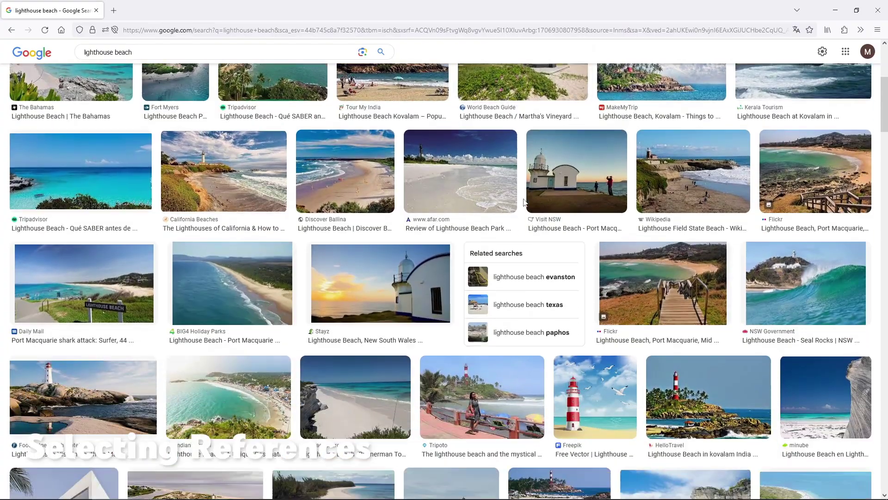
{"action": "scroll", "coordinate": [524, 202], "scroll_direction": "down", "scroll_amount": 1}
{"action": "scroll", "coordinate": [523, 208], "scroll_direction": "down", "scroll_amount": 2}
{"action": "scroll", "coordinate": [522, 210], "scroll_direction": "down", "scroll_amount": 2}
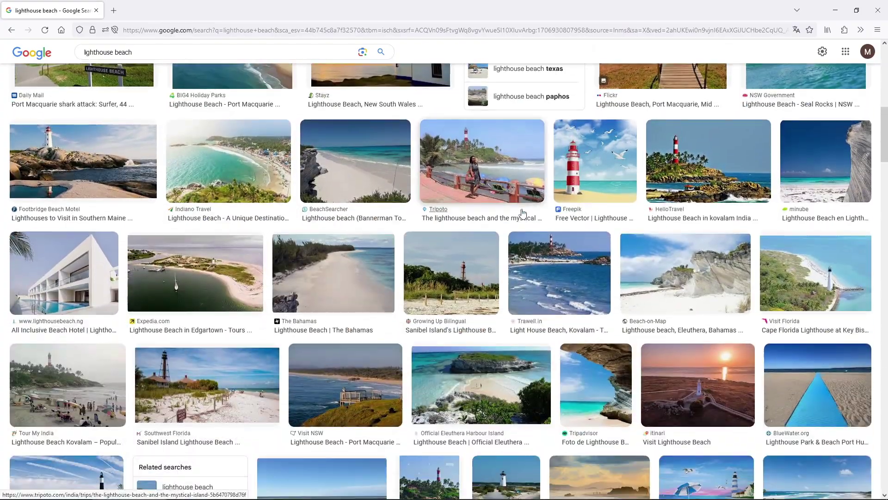
{"action": "scroll", "coordinate": [522, 213], "scroll_direction": "down", "scroll_amount": 2}
{"action": "scroll", "coordinate": [523, 213], "scroll_direction": "down", "scroll_amount": 1}
{"action": "scroll", "coordinate": [523, 213], "scroll_direction": "down", "scroll_amount": 3}
{"action": "scroll", "coordinate": [523, 214], "scroll_direction": "down", "scroll_amount": 2}
{"action": "scroll", "coordinate": [418, 262], "scroll_direction": "down", "scroll_amount": 1}
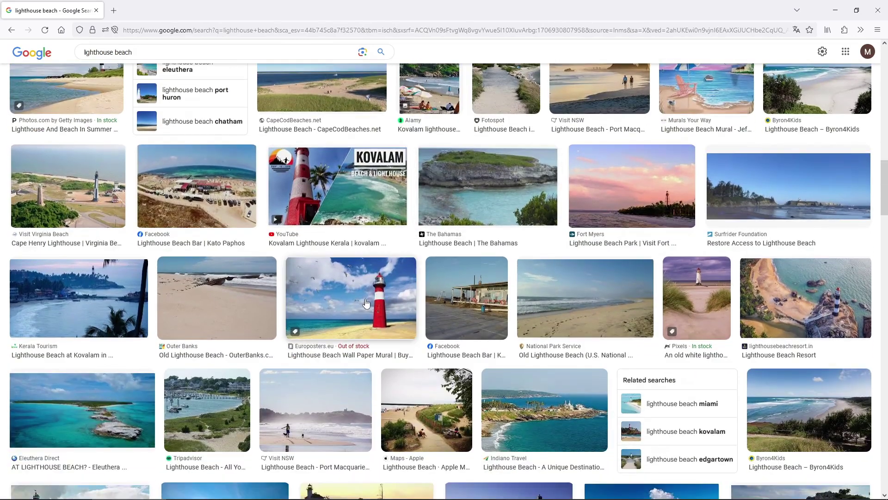
{"action": "left_click", "coordinate": [366, 303]}
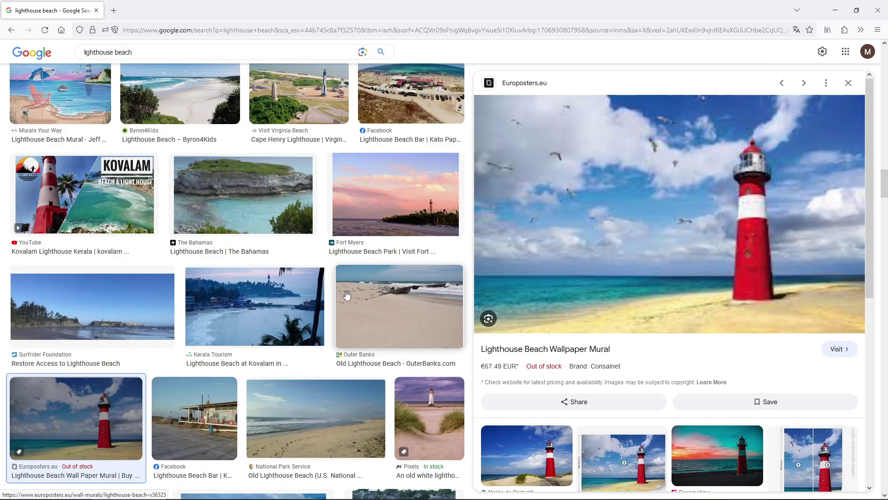
{"action": "left_click", "coordinate": [348, 296]}
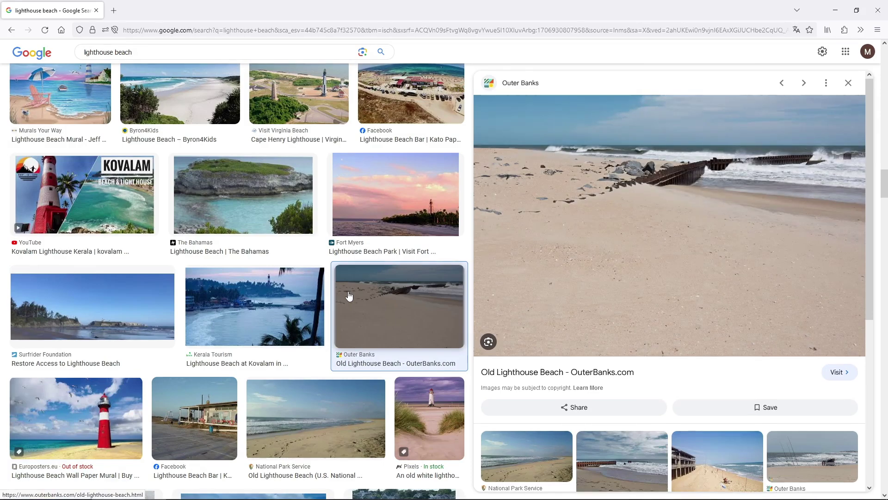
Preview the iStock lighthouse-at-dusk photo, then settle on the Annisquam Lighthouse photo
{"action": "scroll", "coordinate": [349, 296], "scroll_direction": "down", "scroll_amount": 2}
{"action": "scroll", "coordinate": [349, 296], "scroll_direction": "down", "scroll_amount": 1}
{"action": "scroll", "coordinate": [349, 296], "scroll_direction": "down", "scroll_amount": 3}
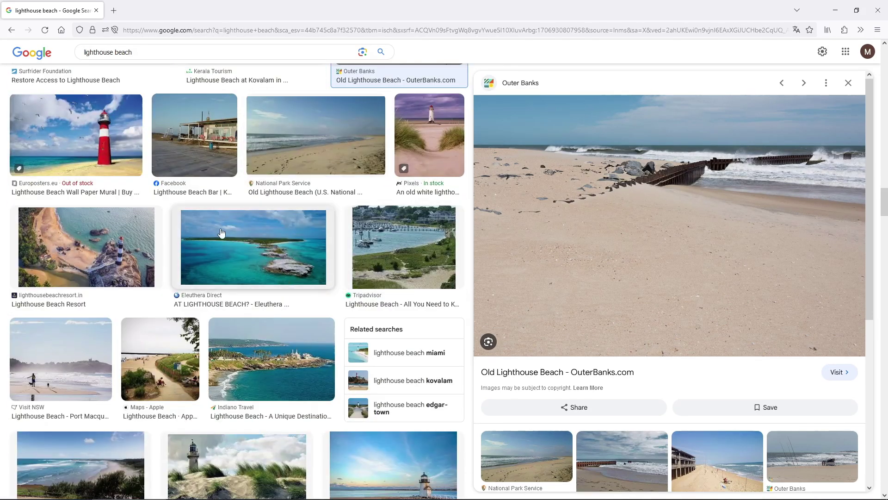
{"action": "scroll", "coordinate": [92, 297], "scroll_direction": "down", "scroll_amount": 2}
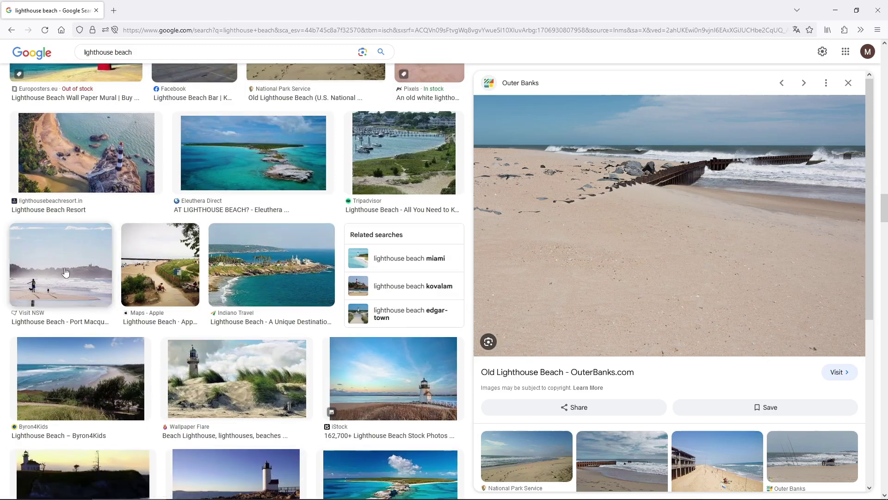
{"action": "scroll", "coordinate": [69, 273], "scroll_direction": "down", "scroll_amount": 2}
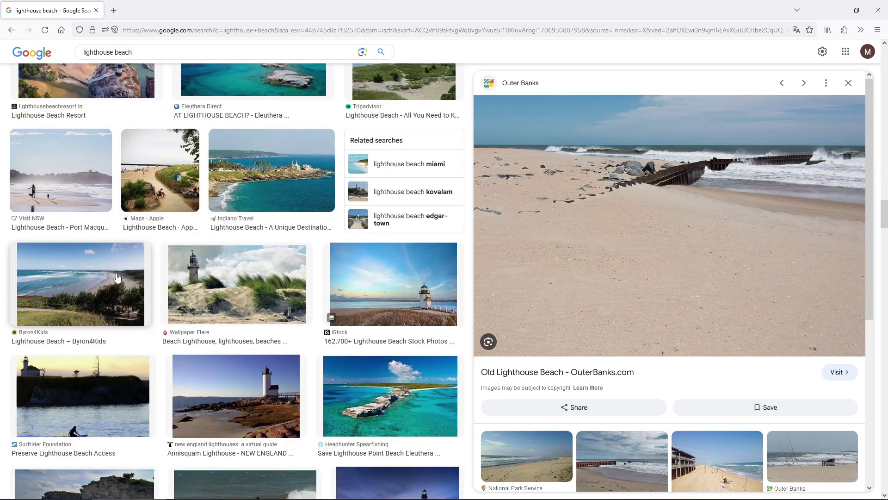
{"action": "scroll", "coordinate": [185, 278], "scroll_direction": "down", "scroll_amount": 1}
{"action": "left_click", "coordinate": [414, 225]}
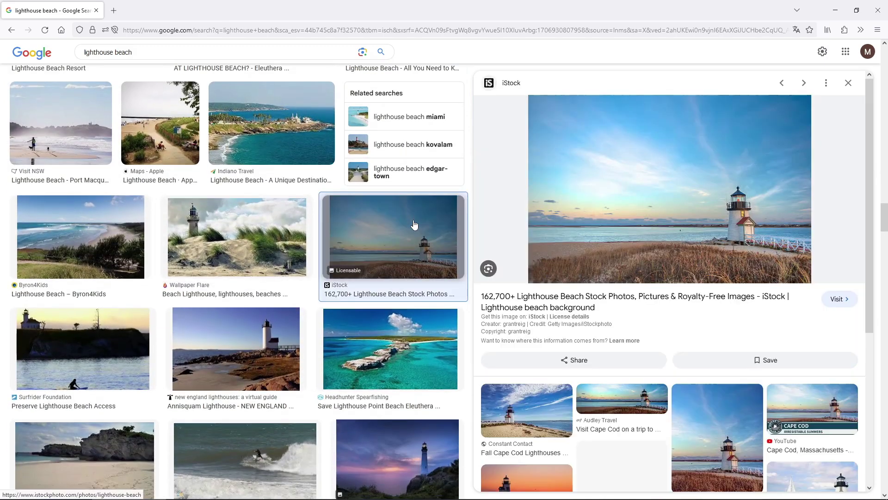
{"action": "scroll", "coordinate": [414, 225], "scroll_direction": "down", "scroll_amount": 2}
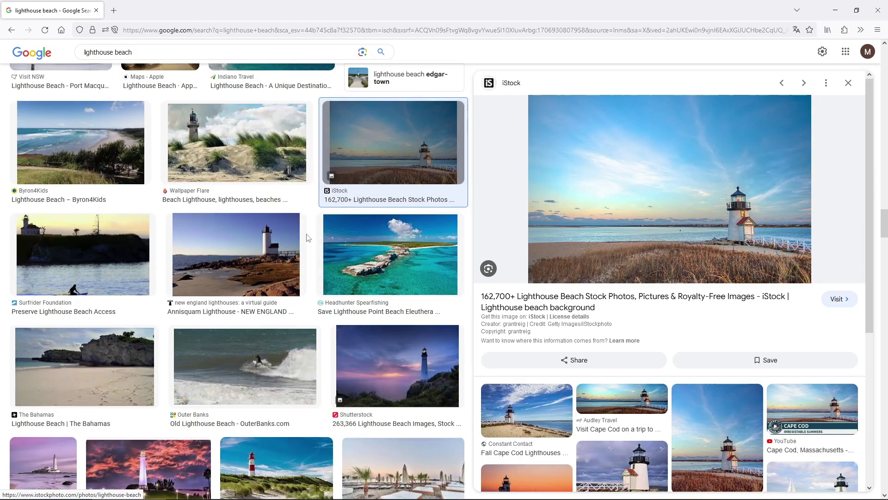
{"action": "left_click", "coordinate": [273, 249]}
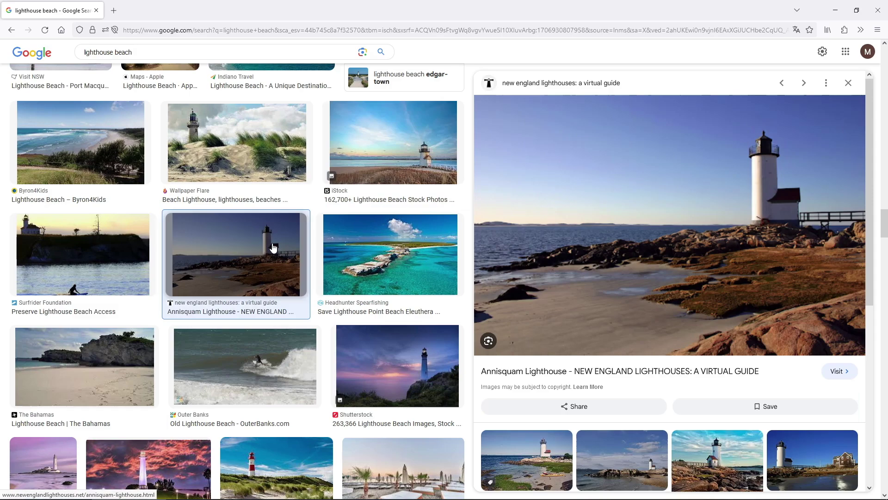
{"action": "scroll", "coordinate": [273, 249], "scroll_direction": "down", "scroll_amount": 1}
{"action": "scroll", "coordinate": [270, 259], "scroll_direction": "down", "scroll_amount": 4}
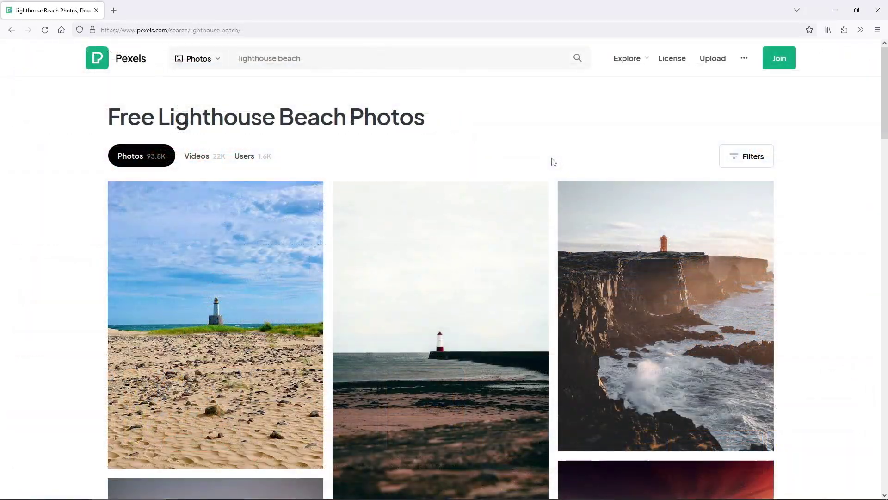
{"action": "scroll", "coordinate": [554, 161], "scroll_direction": "down", "scroll_amount": 4}
{"action": "scroll", "coordinate": [553, 162], "scroll_direction": "down", "scroll_amount": 2}
{"action": "scroll", "coordinate": [553, 163], "scroll_direction": "down", "scroll_amount": 2}
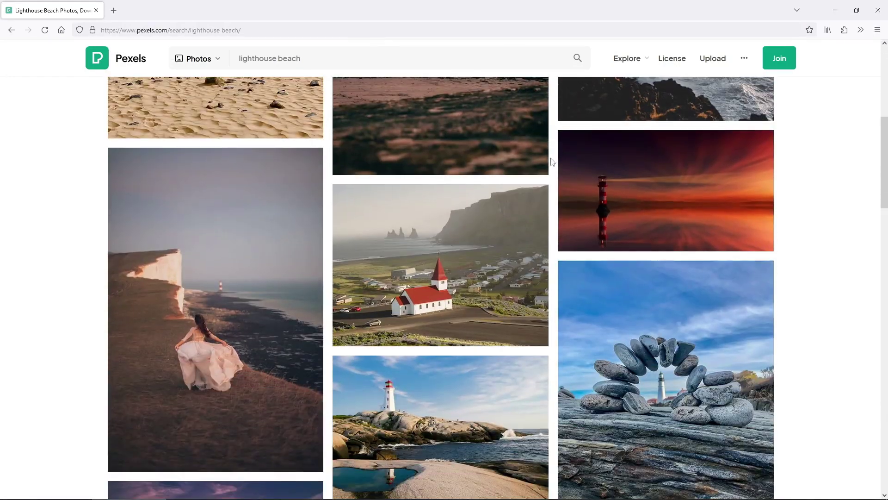
{"action": "scroll", "coordinate": [552, 163], "scroll_direction": "down", "scroll_amount": 2}
{"action": "scroll", "coordinate": [551, 166], "scroll_direction": "down", "scroll_amount": 2}
{"action": "scroll", "coordinate": [552, 180], "scroll_direction": "down", "scroll_amount": 1}
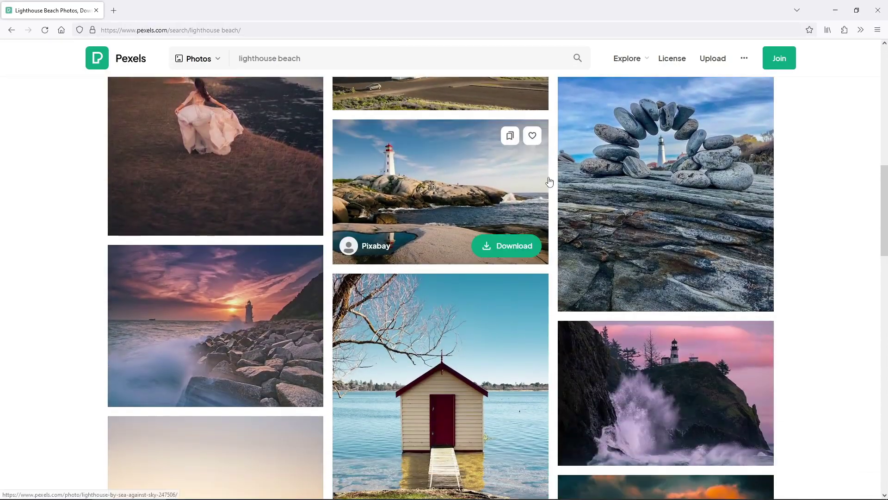
{"action": "scroll", "coordinate": [553, 188], "scroll_direction": "down", "scroll_amount": 2}
{"action": "scroll", "coordinate": [553, 190], "scroll_direction": "down", "scroll_amount": 1}
{"action": "scroll", "coordinate": [554, 192], "scroll_direction": "down", "scroll_amount": 2}
{"action": "scroll", "coordinate": [554, 194], "scroll_direction": "down", "scroll_amount": 2}
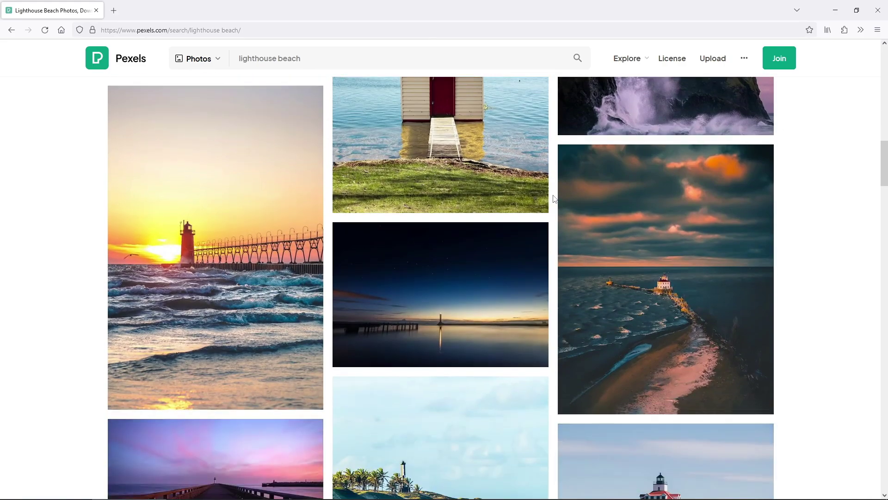
{"action": "scroll", "coordinate": [554, 198], "scroll_direction": "down", "scroll_amount": 2}
{"action": "scroll", "coordinate": [555, 198], "scroll_direction": "down", "scroll_amount": 1}
{"action": "scroll", "coordinate": [554, 198], "scroll_direction": "down", "scroll_amount": 1}
{"action": "scroll", "coordinate": [554, 198], "scroll_direction": "down", "scroll_amount": 2}
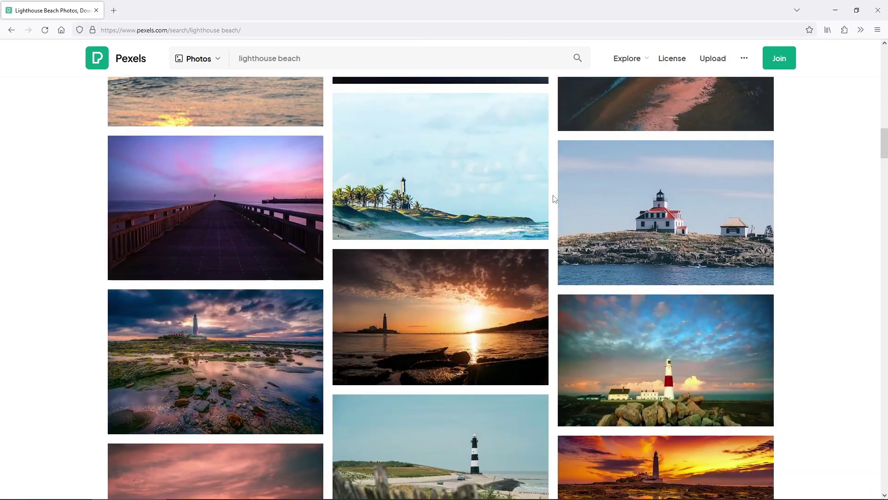
{"action": "scroll", "coordinate": [554, 198], "scroll_direction": "down", "scroll_amount": 1}
{"action": "scroll", "coordinate": [554, 199], "scroll_direction": "down", "scroll_amount": 1}
{"action": "scroll", "coordinate": [554, 198], "scroll_direction": "down", "scroll_amount": 2}
{"action": "scroll", "coordinate": [554, 198], "scroll_direction": "down", "scroll_amount": 1}
Browse the Pinterest lighthouse beach pins and open the sunset lighthouse pin
{"action": "scroll", "coordinate": [555, 198], "scroll_direction": "down", "scroll_amount": 3}
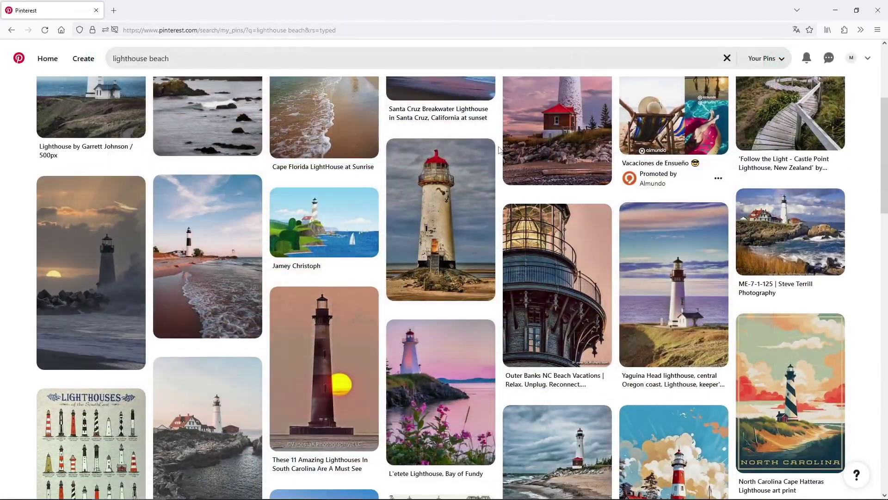
{"action": "scroll", "coordinate": [499, 149], "scroll_direction": "down", "scroll_amount": 1}
{"action": "scroll", "coordinate": [499, 149], "scroll_direction": "down", "scroll_amount": 2}
{"action": "scroll", "coordinate": [500, 149], "scroll_direction": "down", "scroll_amount": 2}
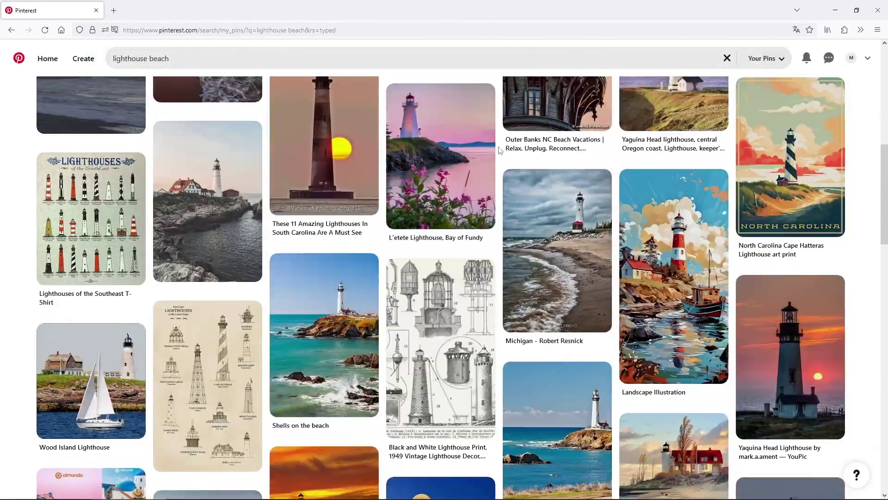
{"action": "scroll", "coordinate": [500, 149], "scroll_direction": "down", "scroll_amount": 2}
{"action": "scroll", "coordinate": [500, 149], "scroll_direction": "down", "scroll_amount": 1}
{"action": "scroll", "coordinate": [500, 149], "scroll_direction": "down", "scroll_amount": 1}
{"action": "scroll", "coordinate": [500, 149], "scroll_direction": "down", "scroll_amount": 2}
{"action": "scroll", "coordinate": [499, 149], "scroll_direction": "down", "scroll_amount": 3}
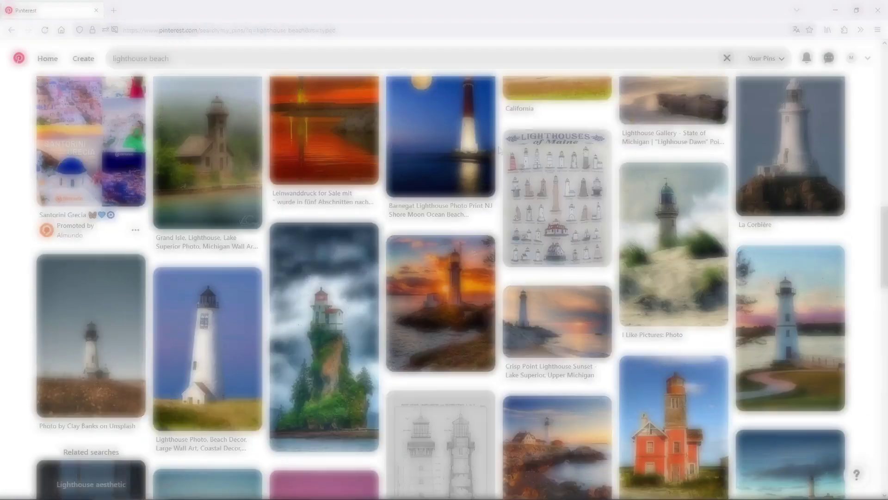
{"action": "scroll", "coordinate": [500, 149], "scroll_direction": "down", "scroll_amount": 2}
{"action": "scroll", "coordinate": [500, 149], "scroll_direction": "down", "scroll_amount": 1}
{"action": "scroll", "coordinate": [499, 149], "scroll_direction": "down", "scroll_amount": 1}
{"action": "scroll", "coordinate": [500, 149], "scroll_direction": "down", "scroll_amount": 2}
{"action": "scroll", "coordinate": [500, 149], "scroll_direction": "down", "scroll_amount": 1}
{"action": "scroll", "coordinate": [499, 149], "scroll_direction": "down", "scroll_amount": 2}
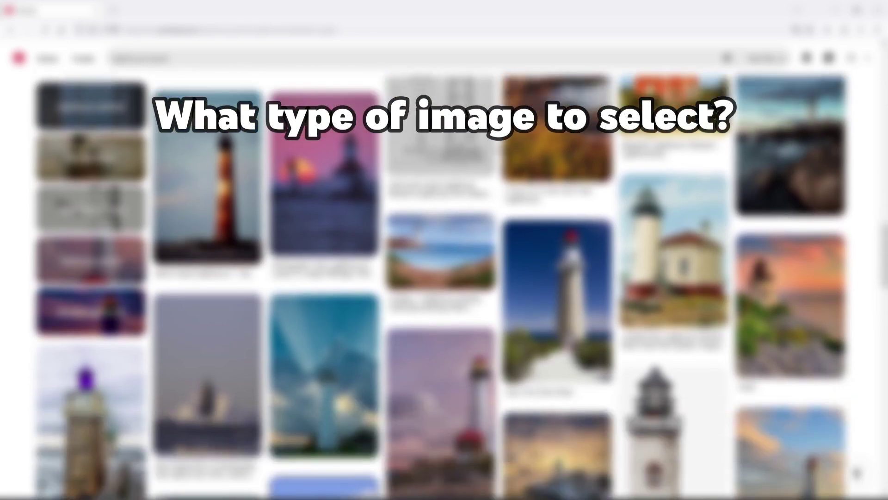
{"action": "scroll", "coordinate": [500, 149], "scroll_direction": "down", "scroll_amount": 3}
{"action": "scroll", "coordinate": [500, 149], "scroll_direction": "down", "scroll_amount": 1}
{"action": "scroll", "coordinate": [500, 149], "scroll_direction": "down", "scroll_amount": 1}
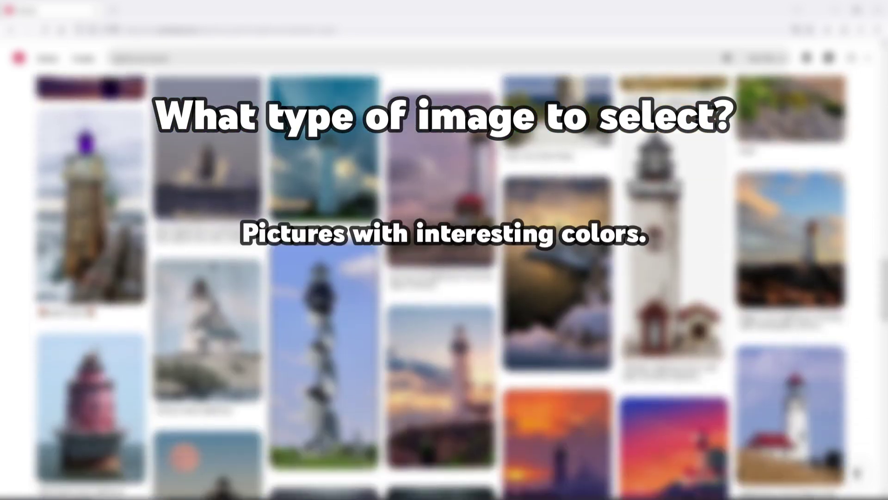
{"action": "scroll", "coordinate": [500, 149], "scroll_direction": "down", "scroll_amount": 2}
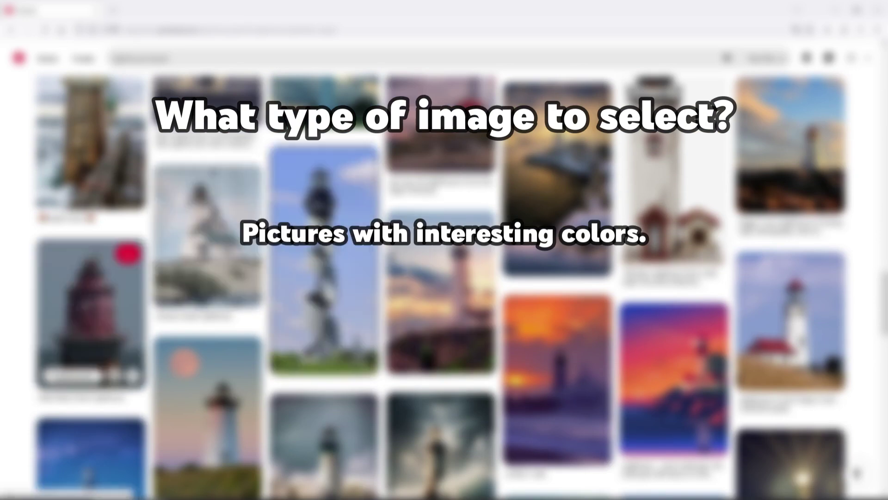
{"action": "left_click", "coordinate": [439, 300]}
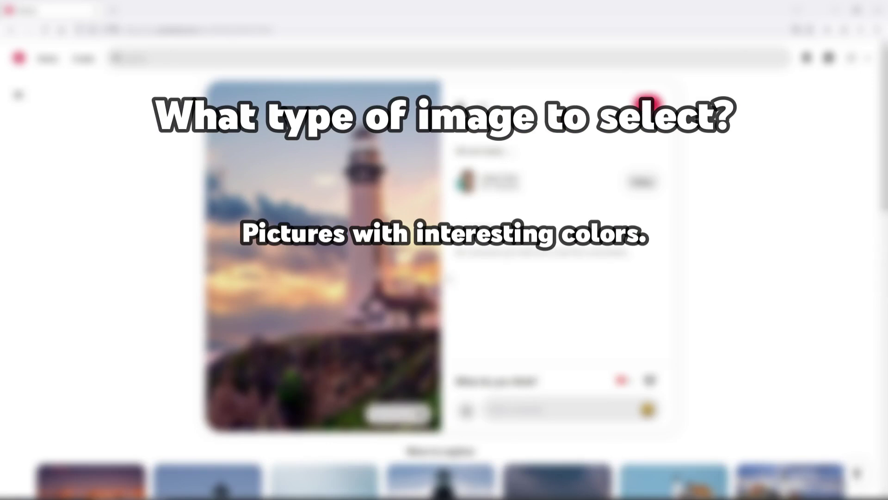
Open another lighthouse pin, then continue browsing down to the statue and monument pins
{"action": "scroll", "coordinate": [440, 277], "scroll_direction": "down", "scroll_amount": 3}
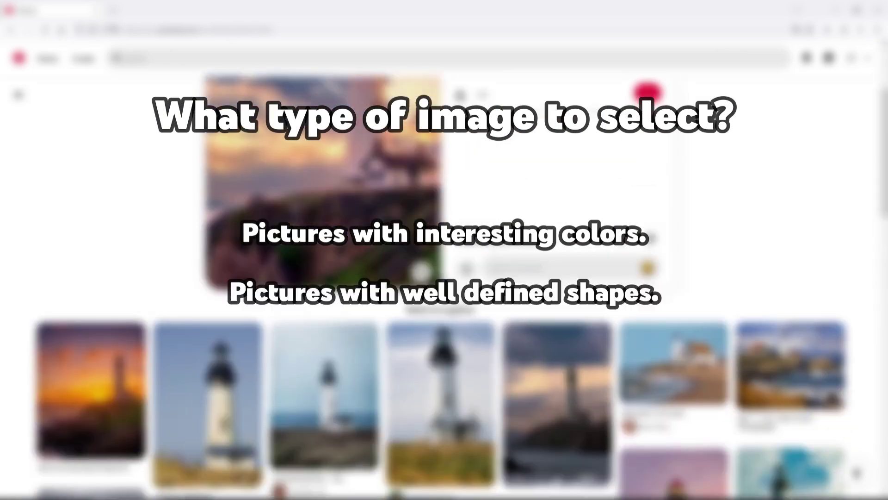
{"action": "scroll", "coordinate": [444, 285], "scroll_direction": "down", "scroll_amount": 3}
{"action": "scroll", "coordinate": [444, 285], "scroll_direction": "down", "scroll_amount": 3}
{"action": "scroll", "coordinate": [445, 285], "scroll_direction": "down", "scroll_amount": 3}
{"action": "scroll", "coordinate": [444, 285], "scroll_direction": "down", "scroll_amount": 2}
{"action": "scroll", "coordinate": [444, 284], "scroll_direction": "down", "scroll_amount": 1}
{"action": "scroll", "coordinate": [444, 285], "scroll_direction": "down", "scroll_amount": 1}
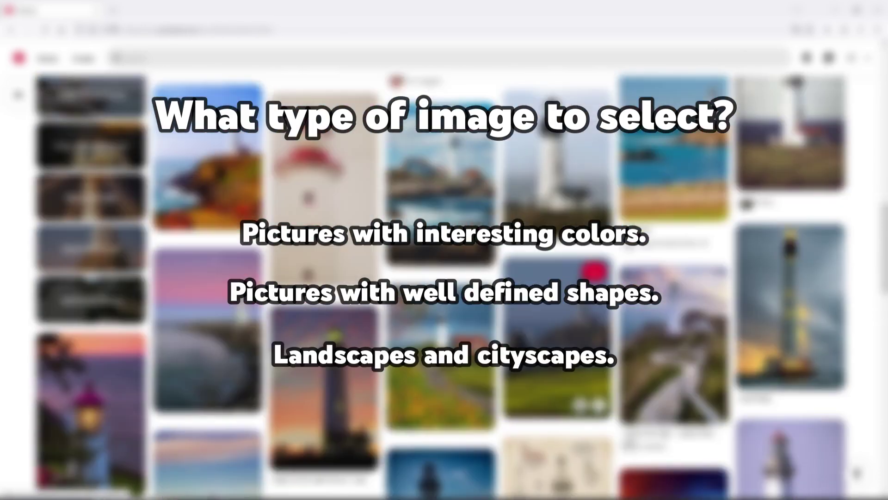
{"action": "left_click", "coordinate": [555, 333]}
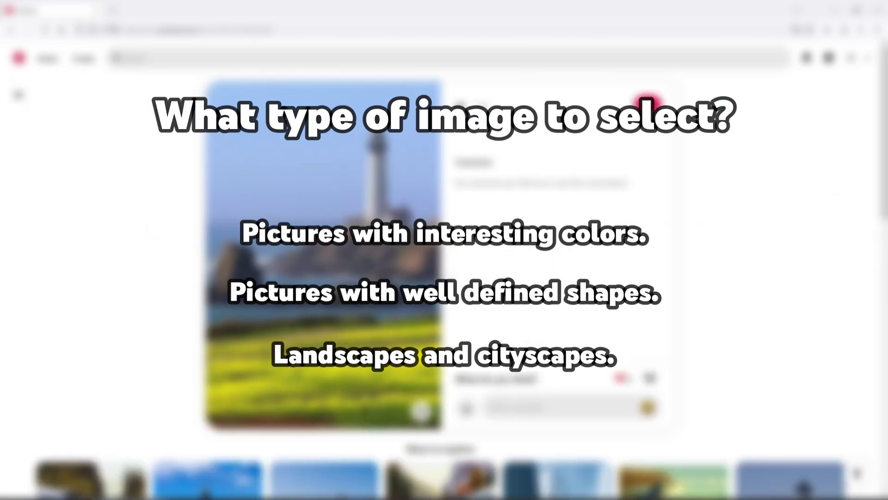
{"action": "scroll", "coordinate": [393, 407], "scroll_direction": "down", "scroll_amount": 3}
{"action": "scroll", "coordinate": [439, 347], "scroll_direction": "down", "scroll_amount": 3}
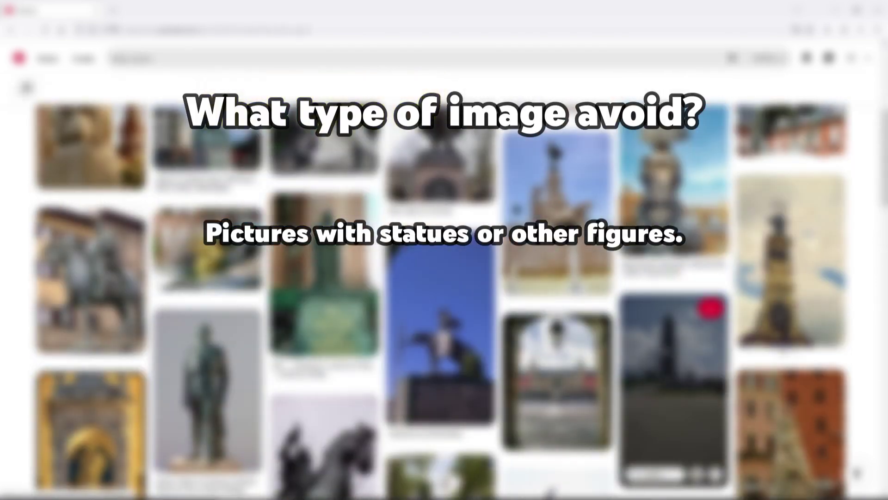
{"action": "scroll", "coordinate": [439, 296], "scroll_direction": "down", "scroll_amount": 5}
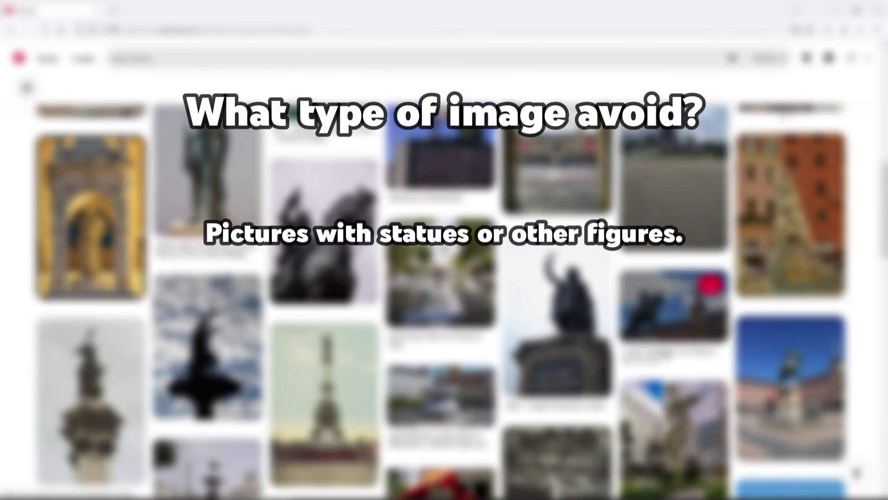
{"action": "scroll", "coordinate": [440, 296], "scroll_direction": "down", "scroll_amount": 3}
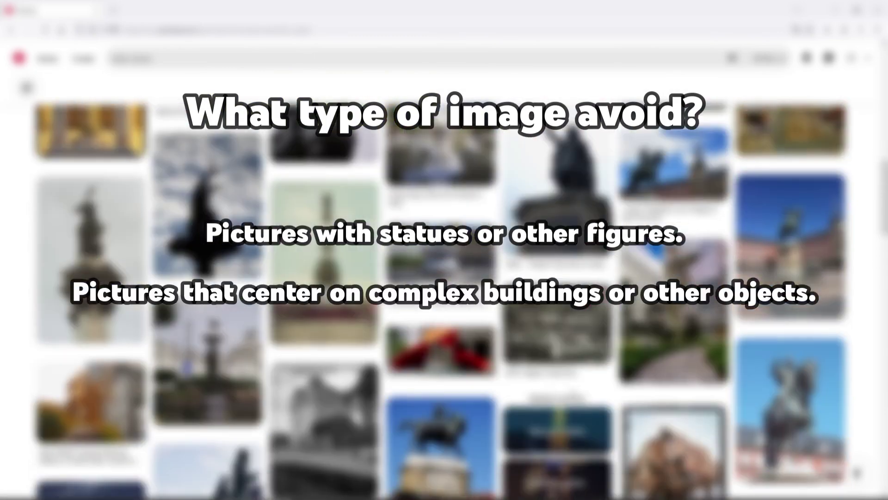
{"action": "scroll", "coordinate": [439, 297], "scroll_direction": "down", "scroll_amount": 5}
{"action": "scroll", "coordinate": [439, 296], "scroll_direction": "down", "scroll_amount": 5}
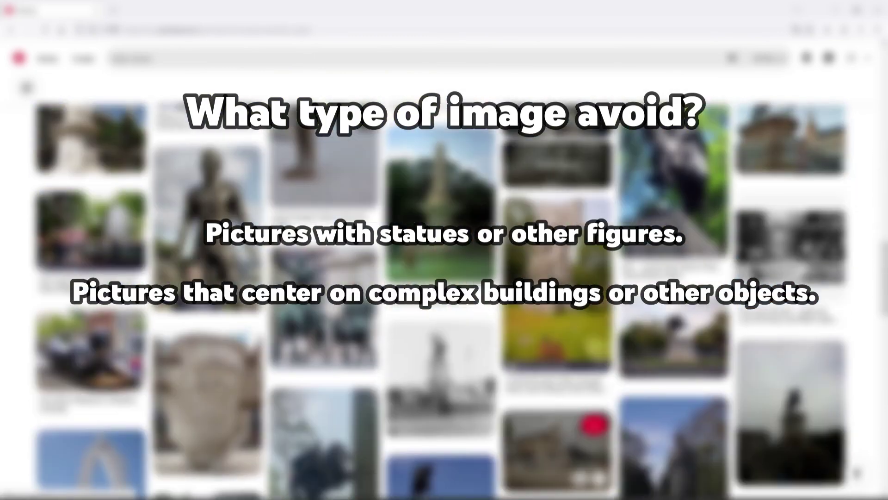
{"action": "scroll", "coordinate": [439, 296], "scroll_direction": "down", "scroll_amount": 5}
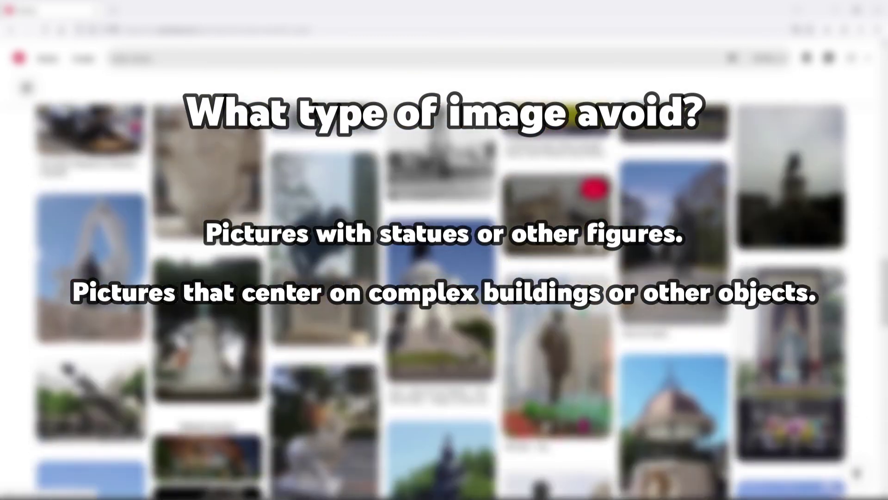
{"action": "scroll", "coordinate": [440, 296], "scroll_direction": "down", "scroll_amount": 4}
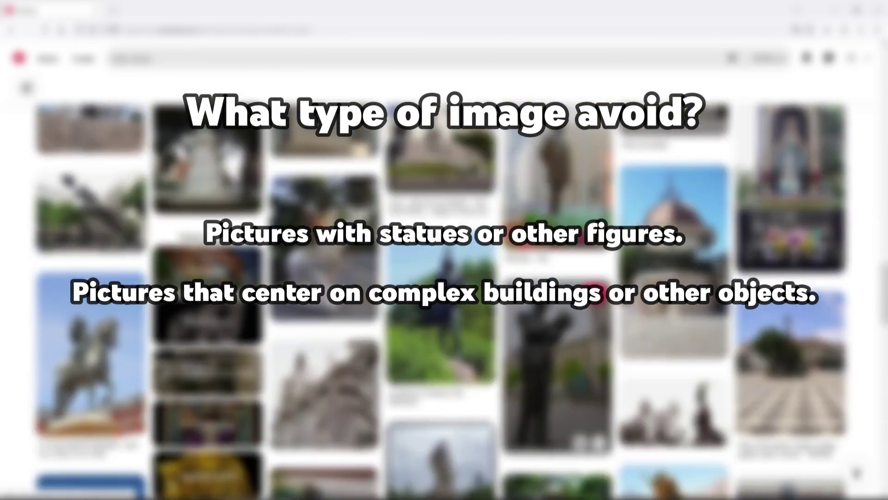
{"action": "scroll", "coordinate": [439, 296], "scroll_direction": "down", "scroll_amount": 5}
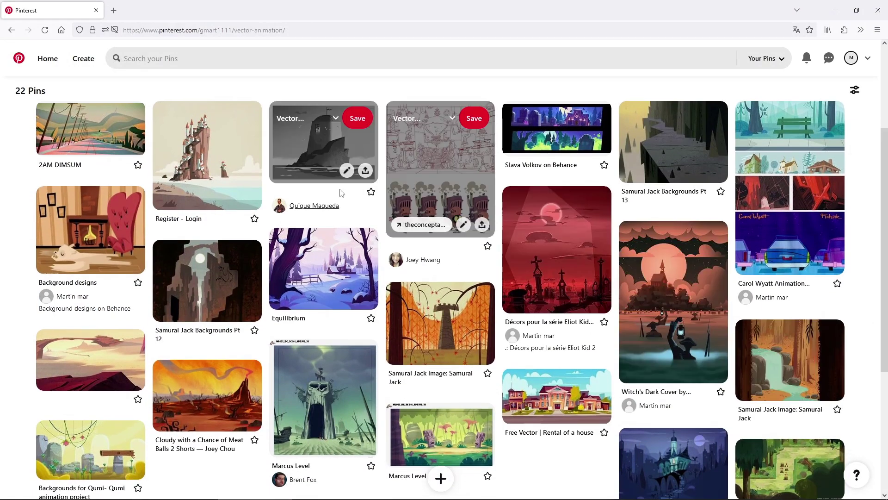
Open the grey lighthouse pin, then the Equatorial Ocean pin, then the green forest-scene pin
{"action": "left_click", "coordinate": [320, 151]}
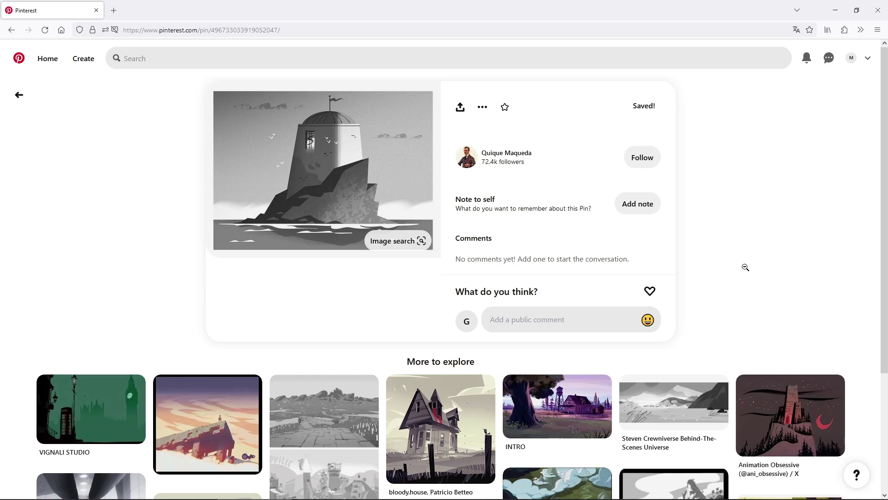
{"action": "left_click", "coordinate": [745, 268]}
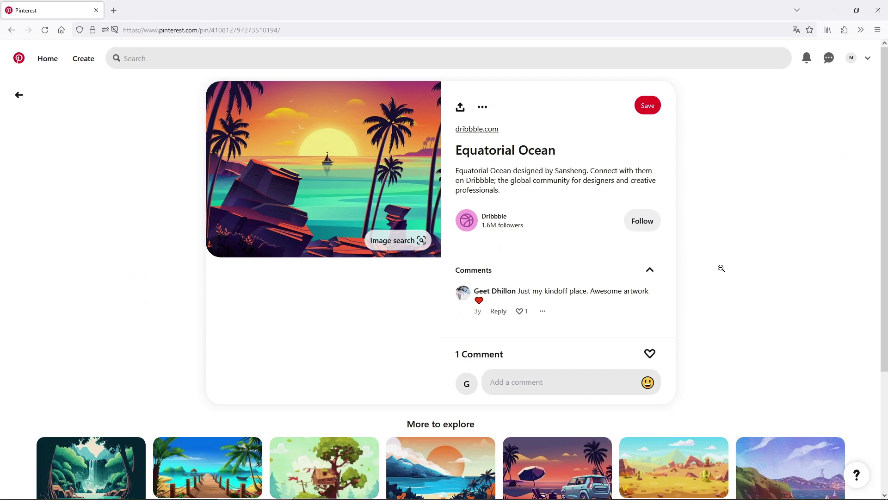
{"action": "left_click", "coordinate": [721, 268]}
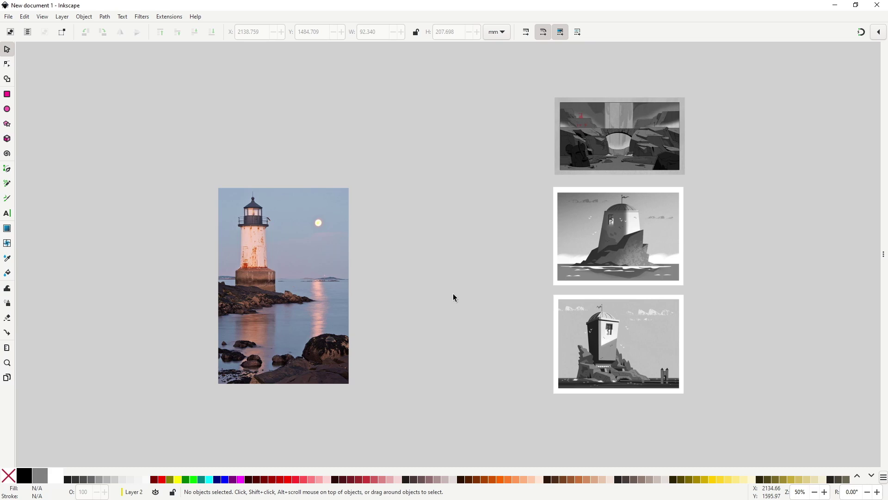
Draw a rectangle the size of the lighthouse photo and move it beside the photo
{"action": "left_click", "coordinate": [7, 94]}
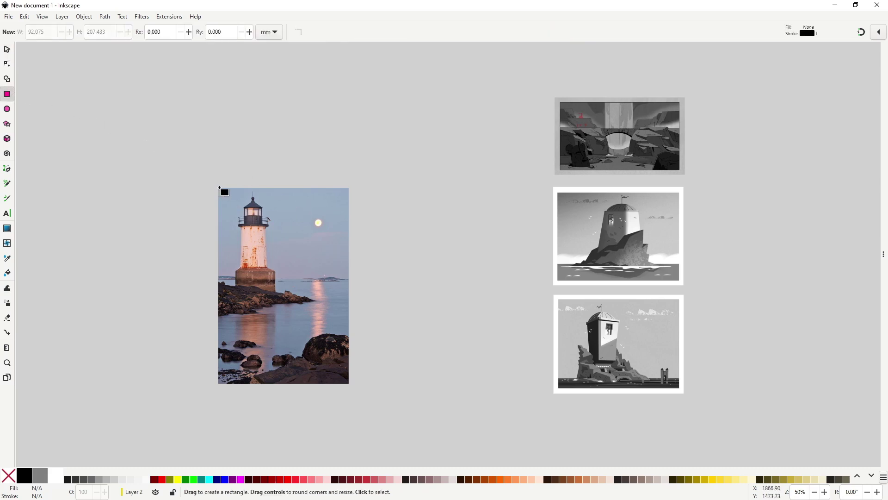
{"action": "left_click_drag", "start_coordinate": [219, 188], "coordinate": [350, 383]}
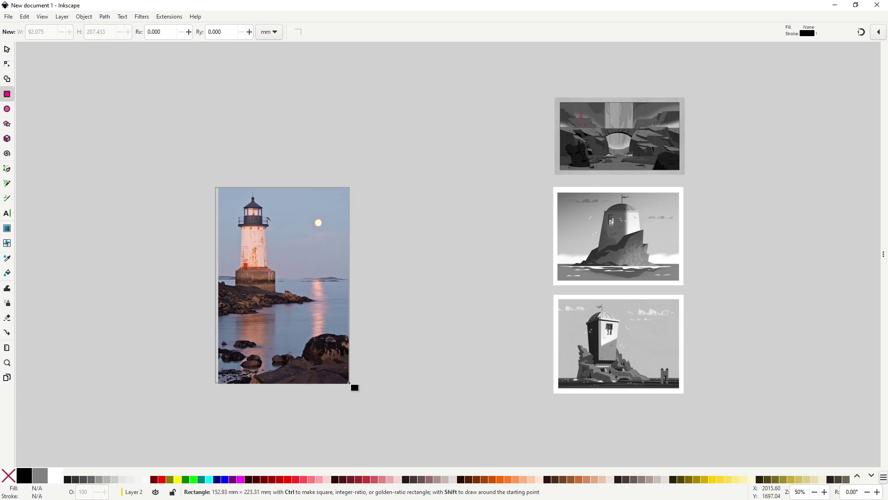
{"action": "key", "text": "s"}
{"action": "left_click_drag", "start_coordinate": [347, 384], "coordinate": [495, 385]}
Sample the average sky colour from the top of the photo with the Dropper
{"action": "scroll", "coordinate": [459, 330], "scroll_direction": "up", "scroll_amount": 1, "text": "ctrl"}
{"action": "scroll", "coordinate": [462, 343], "scroll_direction": "up", "scroll_amount": 1}
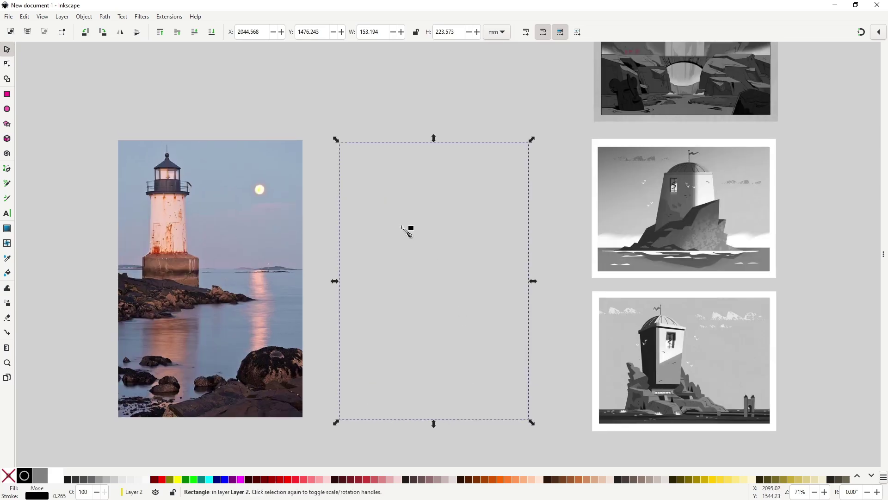
{"action": "key", "text": "d"}
{"action": "left_click_drag", "start_coordinate": [219, 180], "coordinate": [234, 189]}
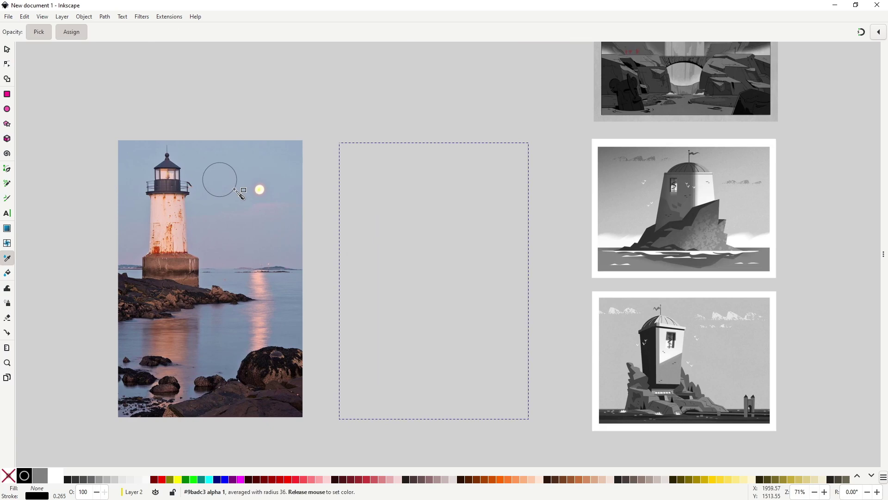
Fill the rectangle with the sampled pale sky blue and remove its black outline
{"action": "left_click_drag", "start_coordinate": [234, 190], "coordinate": [238, 191]}
{"action": "key", "text": "s"}
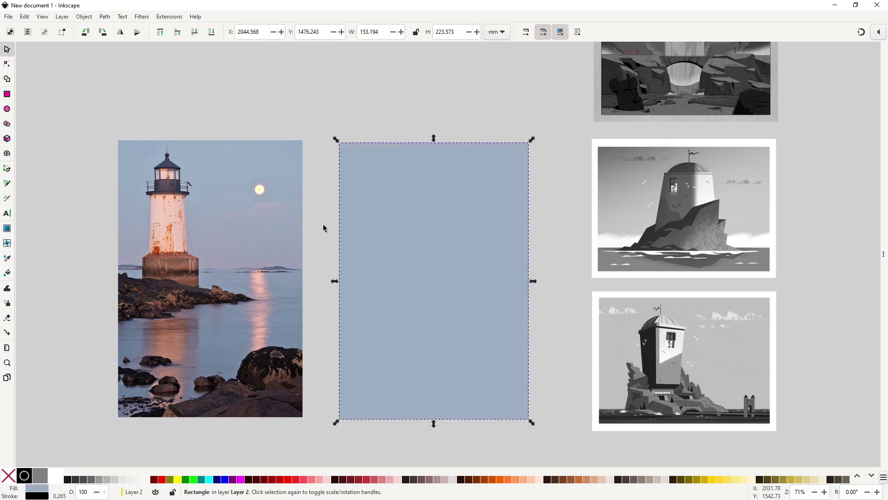
{"action": "left_click", "coordinate": [9, 475], "text": "shift"}
{"action": "left_click", "coordinate": [571, 276]}
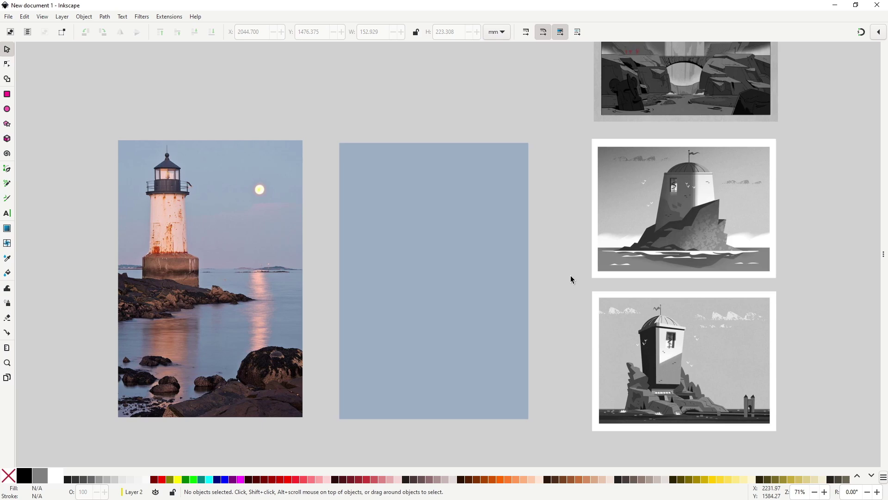
Shrink a copy of the background to its lower half and fill it with the photo's water blue
{"action": "left_click", "coordinate": [496, 242]}
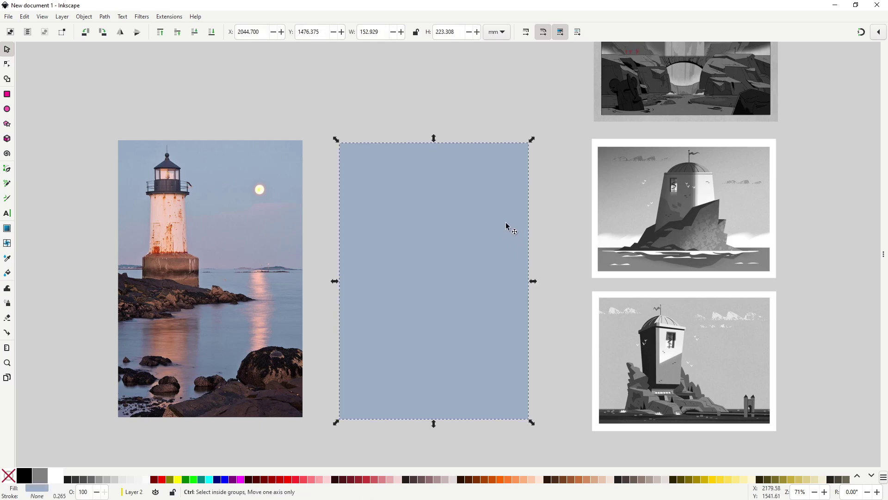
{"action": "left_click_drag", "start_coordinate": [433, 139], "coordinate": [422, 266]}
{"action": "key", "text": "d"}
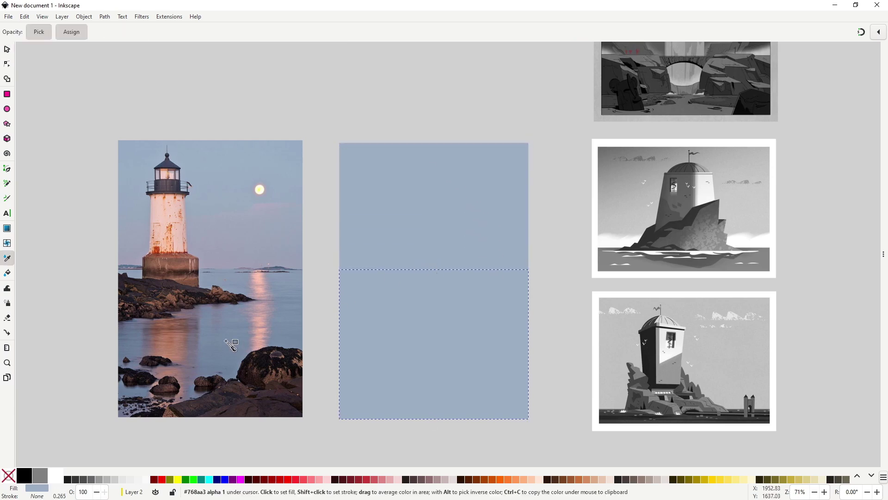
{"action": "left_click", "coordinate": [229, 343]}
{"action": "key", "text": "s"}
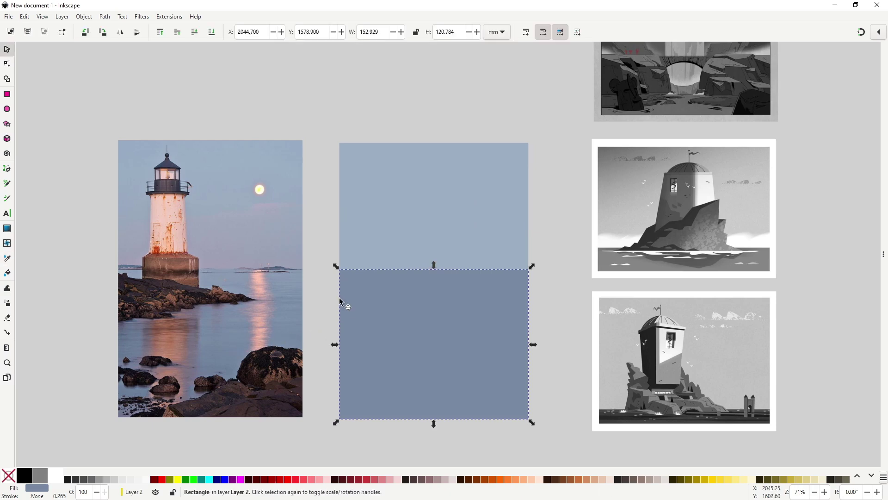
{"action": "key", "text": "Escape"}
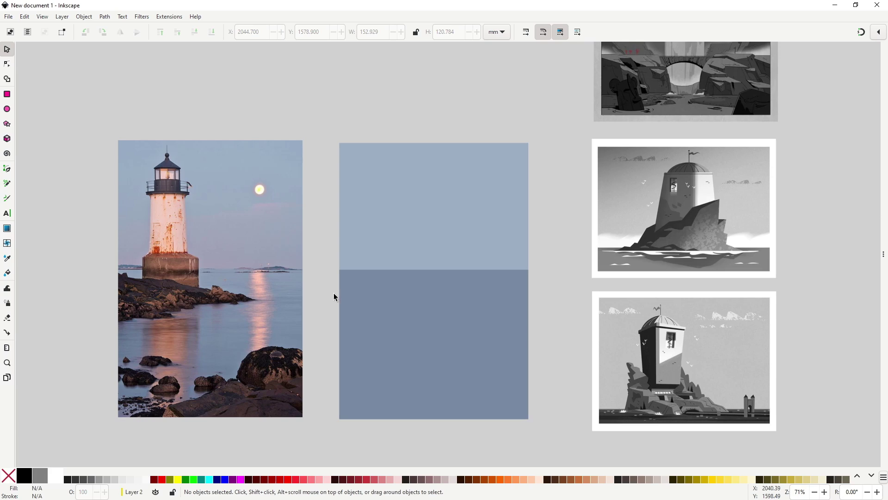
Outline a jagged rock jutting from the left edge as a closed polygon
{"action": "key", "text": "b"}
{"action": "left_click", "coordinate": [335, 281]}
{"action": "left_click", "coordinate": [358, 292]}
{"action": "left_click", "coordinate": [399, 292]}
{"action": "left_click", "coordinate": [417, 303]}
{"action": "left_click", "coordinate": [457, 318]}
{"action": "left_click", "coordinate": [427, 318]}
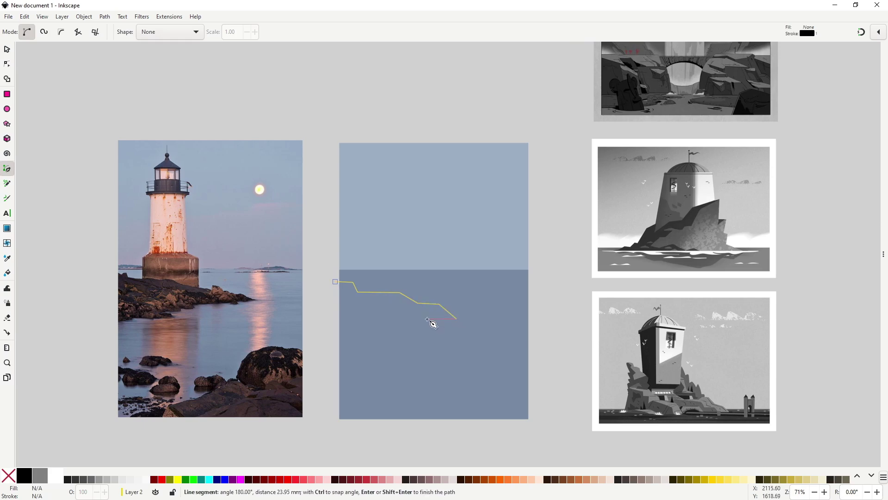
{"action": "left_click", "coordinate": [398, 323]}
{"action": "left_click", "coordinate": [373, 331]}
{"action": "left_click", "coordinate": [390, 339]}
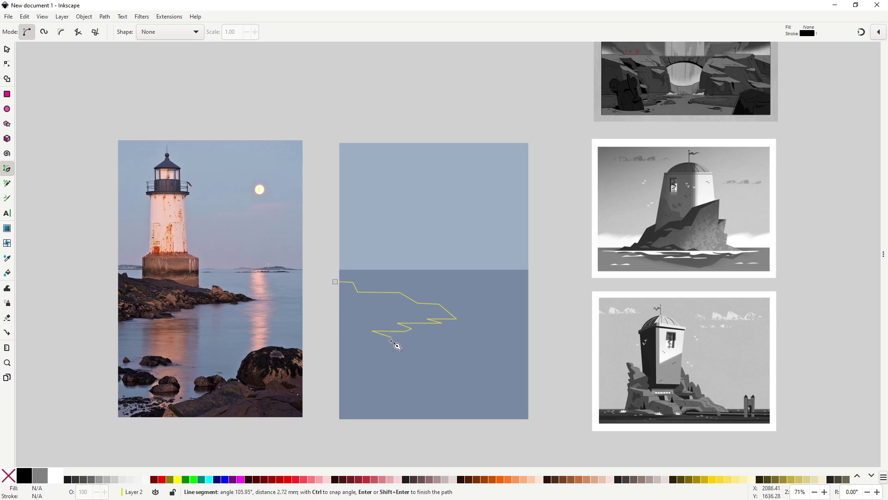
{"action": "left_click", "coordinate": [333, 344]}
{"action": "left_click", "coordinate": [335, 281]}
Fill the jagged rock with the photo's dark rock colour and remove its outline
{"action": "key", "text": "n"}
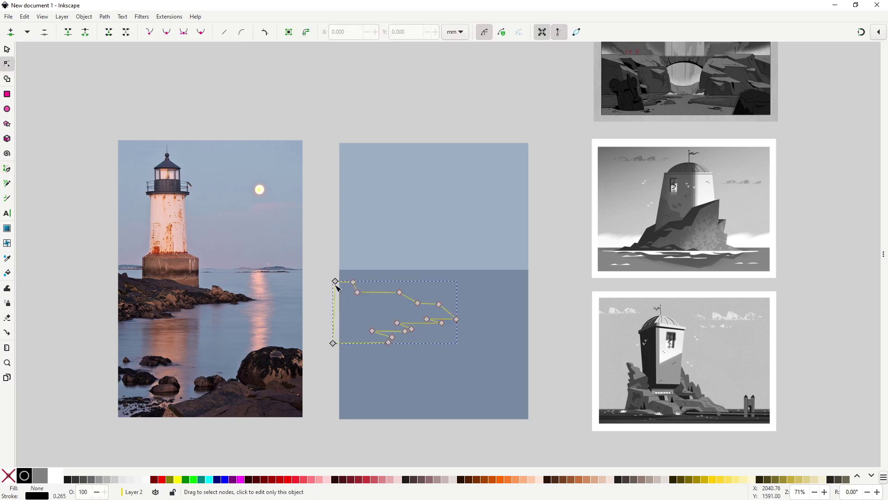
{"action": "key", "text": "d"}
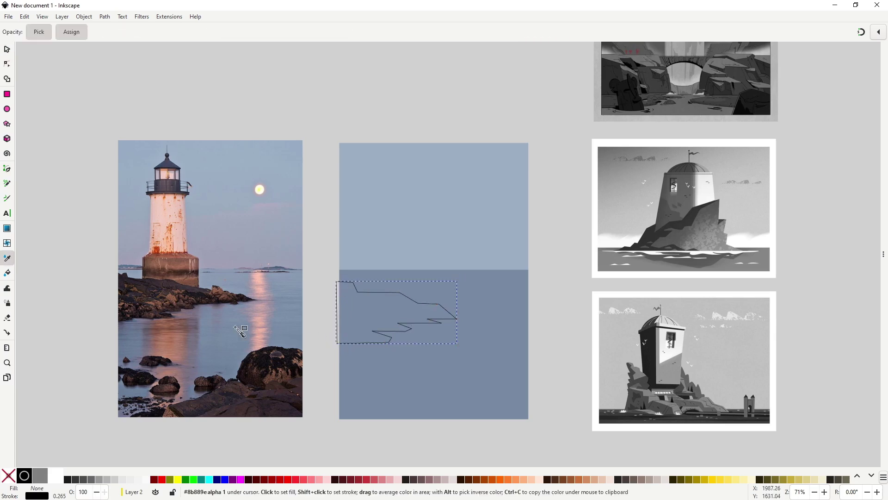
{"action": "left_click", "coordinate": [155, 301]}
{"action": "key", "text": "s"}
{"action": "left_click", "coordinate": [9, 482], "text": "shift"}
Outline a larger stepped rock mass along the bottom of the sea
{"action": "key", "text": "b"}
{"action": "key", "text": "Escape"}
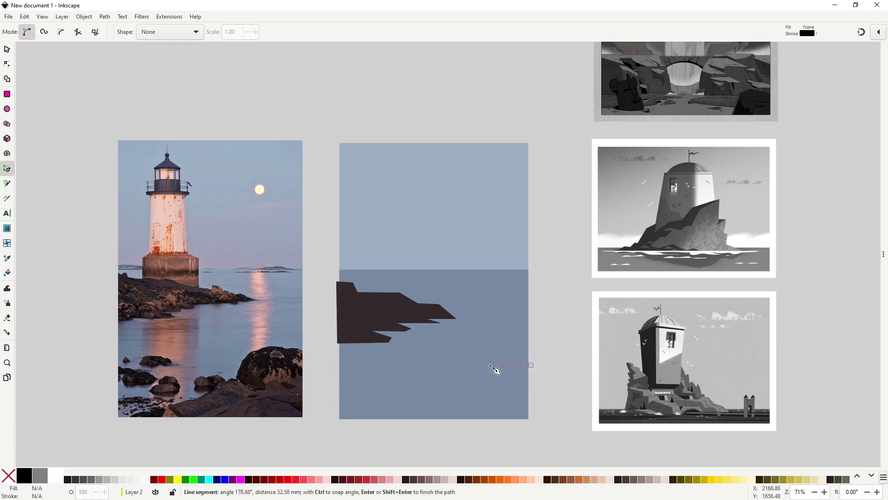
{"action": "left_click", "coordinate": [533, 370]}
{"action": "left_click", "coordinate": [520, 371]}
{"action": "left_click", "coordinate": [509, 366]}
{"action": "left_click", "coordinate": [481, 366]}
{"action": "left_click", "coordinate": [461, 390]}
{"action": "left_click", "coordinate": [462, 401]}
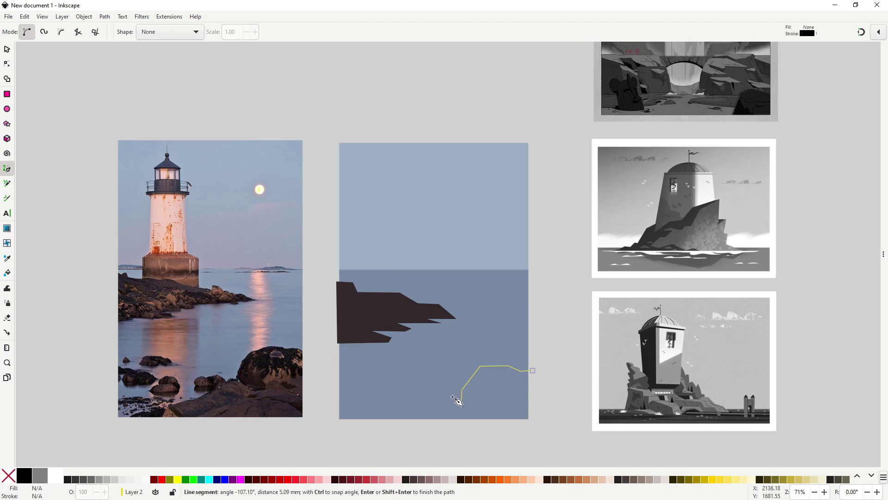
{"action": "left_click", "coordinate": [427, 401]}
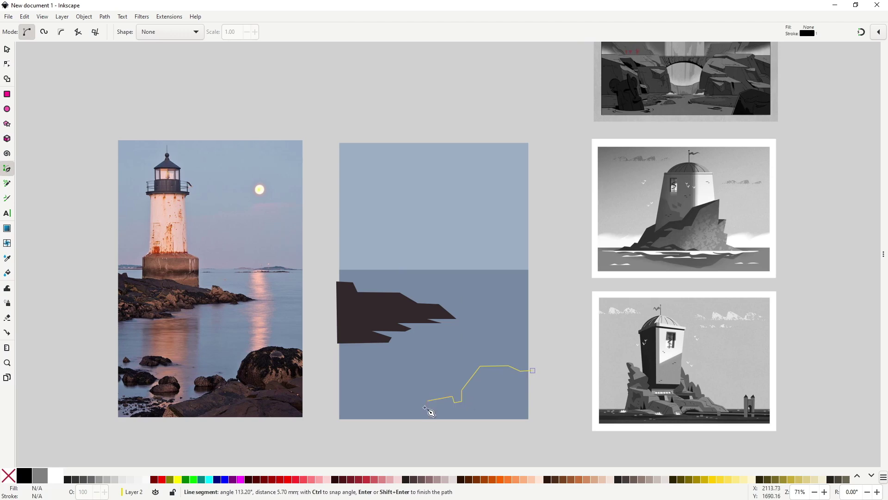
{"action": "left_click", "coordinate": [369, 415]}
{"action": "left_click", "coordinate": [340, 420]}
{"action": "left_click", "coordinate": [535, 422]}
{"action": "left_click", "coordinate": [532, 370]}
Give the bottom rock the dark rock colour with no outline
{"action": "key", "text": "d"}
{"action": "left_click", "coordinate": [394, 315]}
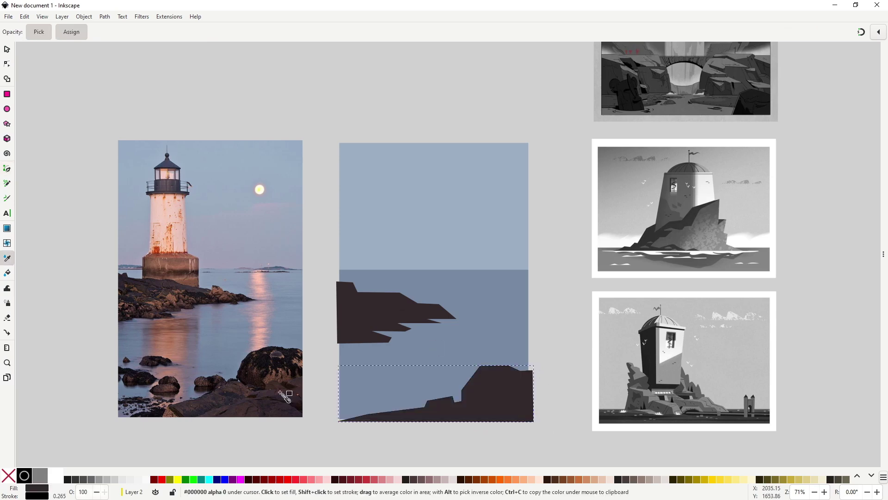
{"action": "left_click", "coordinate": [9, 475], "text": "shift"}
Outline a small four-cornered rock in the open sea and pull its left corner outward
{"action": "key", "text": "s"}
{"action": "key", "text": "b"}
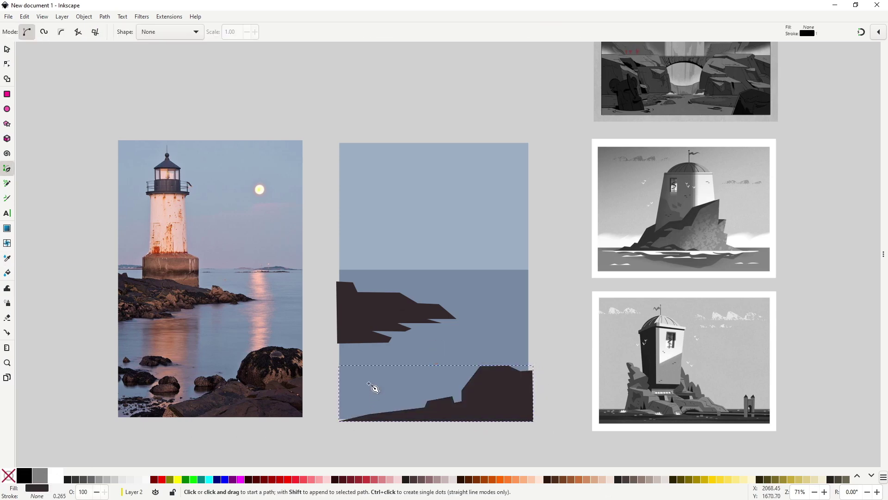
{"action": "key", "text": "1"}
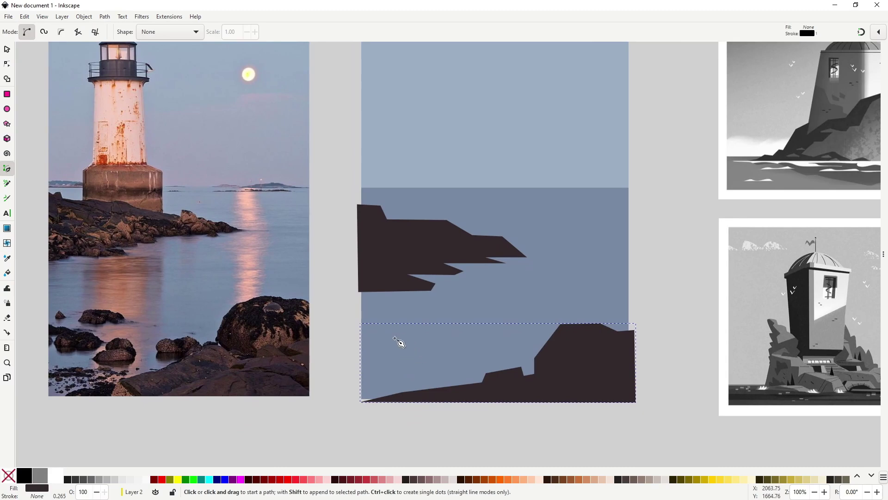
{"action": "left_click", "coordinate": [396, 338]}
{"action": "left_click", "coordinate": [446, 339]}
{"action": "left_click", "coordinate": [411, 319]}
{"action": "left_click", "coordinate": [398, 319]}
{"action": "left_click", "coordinate": [397, 338]}
{"action": "key", "text": "n"}
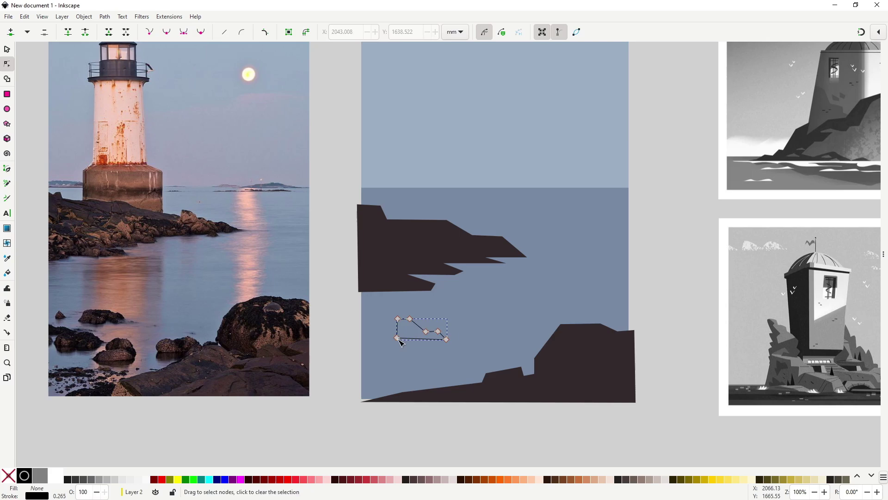
{"action": "left_click_drag", "start_coordinate": [396, 338], "coordinate": [391, 338]}
Paste the dark rock style onto the small rock and nudge its peak right
{"action": "left_click", "coordinate": [412, 284]}
{"action": "key", "text": "ctrl+c"}
{"action": "left_click", "coordinate": [416, 328]}
{"action": "key", "text": "ctrl+shift+v"}
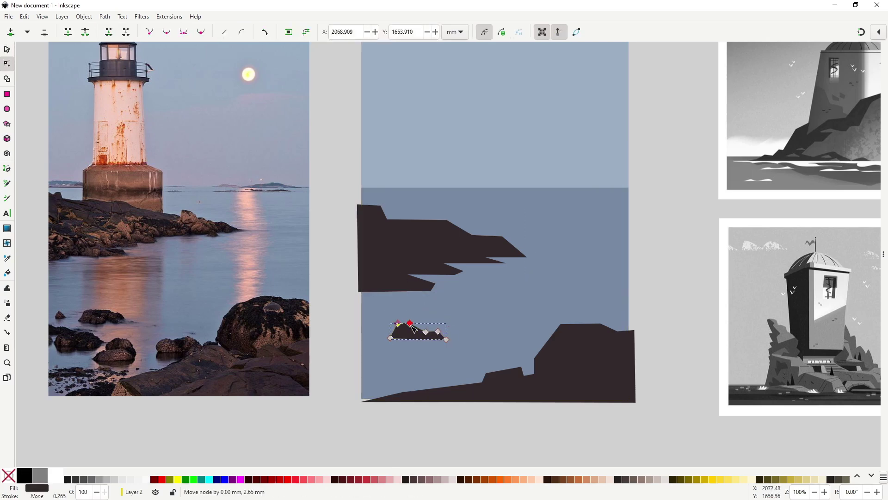
{"action": "left_click_drag", "start_coordinate": [412, 321], "coordinate": [414, 323]}
{"action": "key", "text": "b"}
Outline two more small rocks, one at lower left and a flat one to the right
{"action": "left_click", "coordinate": [373, 372]}
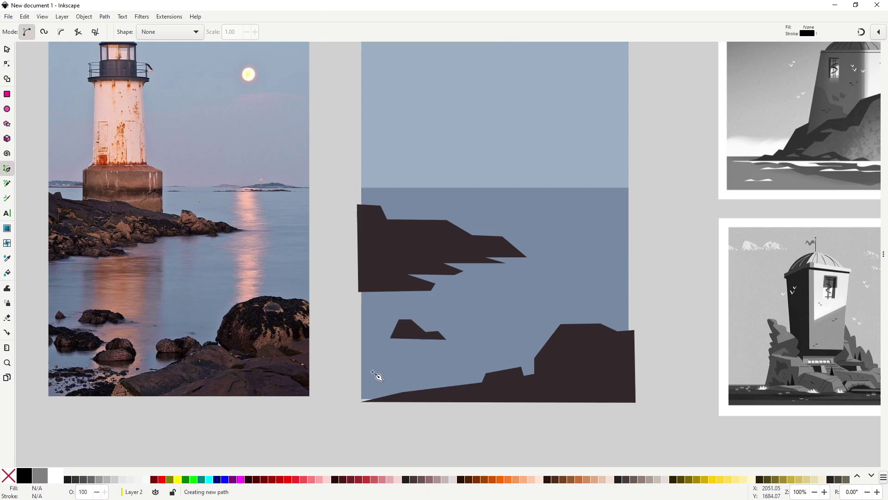
{"action": "left_click", "coordinate": [411, 372]}
{"action": "left_click", "coordinate": [394, 357]}
{"action": "left_click", "coordinate": [370, 356]}
{"action": "left_click", "coordinate": [373, 372]}
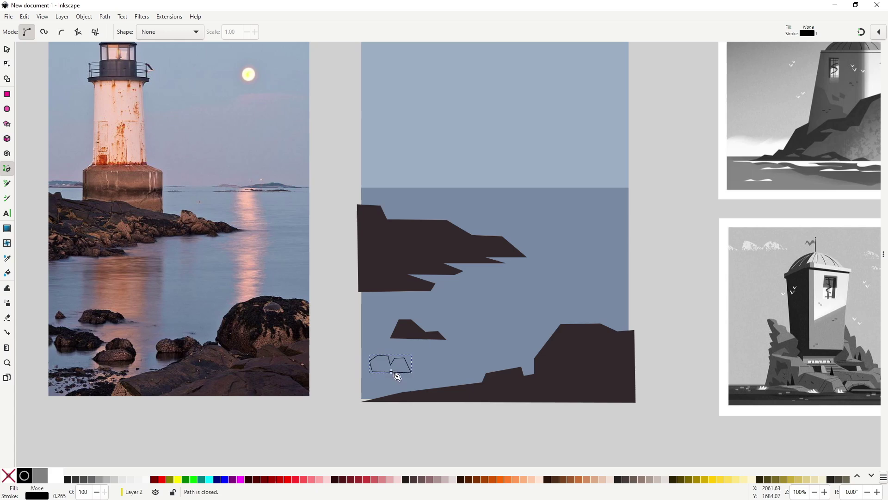
{"action": "left_click", "coordinate": [462, 357]}
{"action": "left_click", "coordinate": [493, 351]}
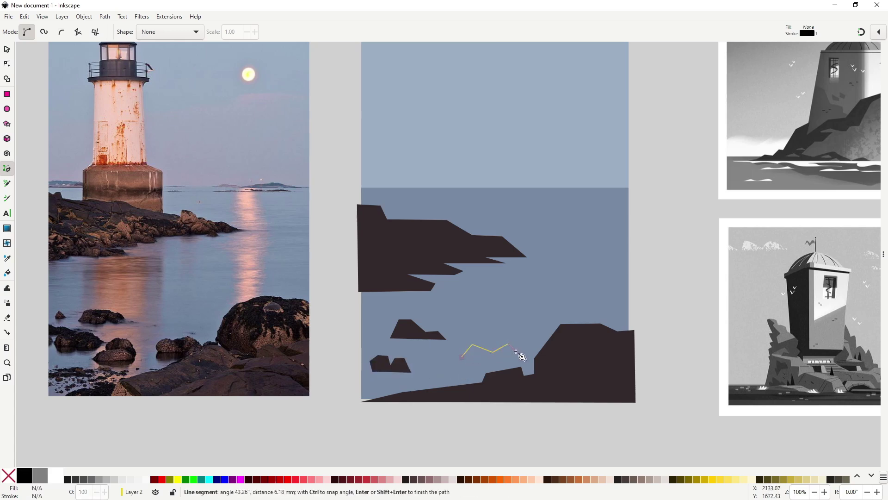
{"action": "left_click", "coordinate": [521, 344]}
{"action": "left_click", "coordinate": [521, 357]}
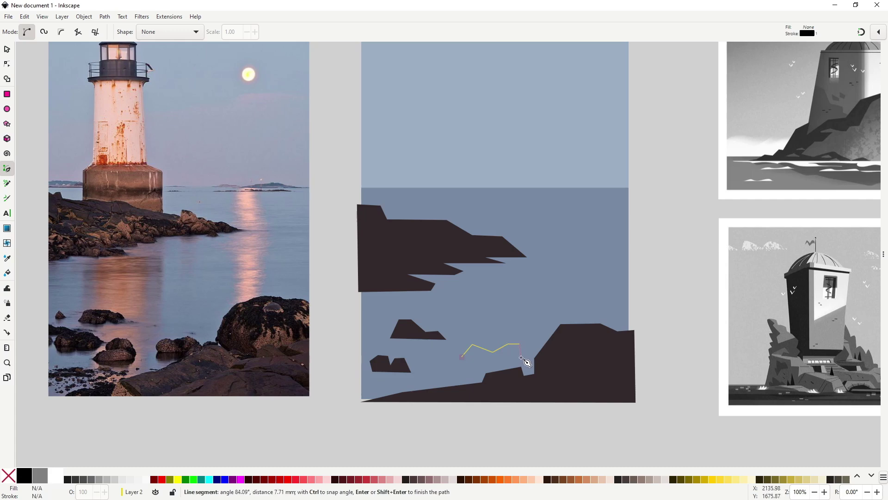
{"action": "left_click", "coordinate": [462, 357]}
Reposition the new rocks, moving the flat one left and down among the others
{"action": "key", "text": "s"}
{"action": "mouse_move", "coordinate": [477, 354]}
{"action": "left_mouse_down"}
{"action": "mouse_move", "coordinate": [462, 358]}
{"action": "mouse_move", "coordinate": [423, 339]}
{"action": "left_mouse_up"}
{"action": "left_click_drag", "start_coordinate": [477, 357], "coordinate": [470, 358]}
{"action": "left_click_drag", "start_coordinate": [394, 370], "coordinate": [402, 369]}
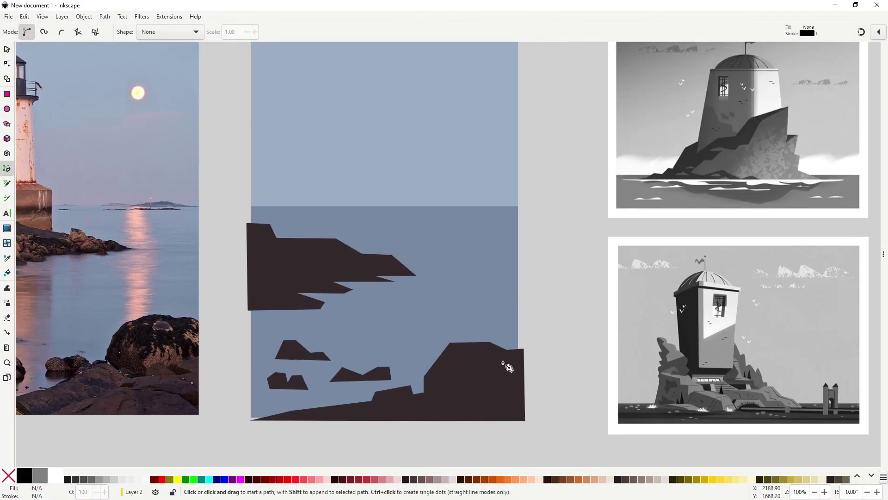
Draw a facet on the big rock and give it a flat fill with adjusted lightness
{"action": "left_click", "coordinate": [449, 345]}
{"action": "left_click", "coordinate": [516, 365]}
{"action": "left_click", "coordinate": [490, 342]}
{"action": "key", "text": "Return"}
{"action": "key", "text": "ctrl+shift+f"}
{"action": "left_click", "coordinate": [767, 84]}
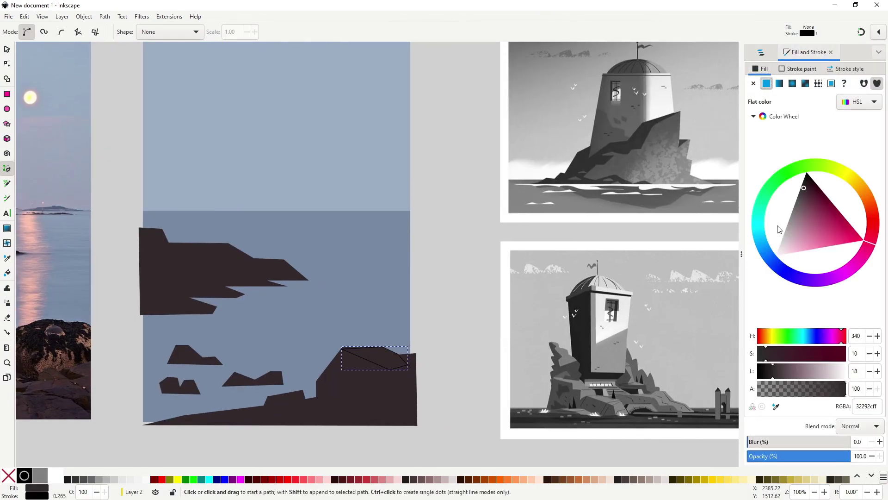
{"action": "left_click", "coordinate": [783, 377]}
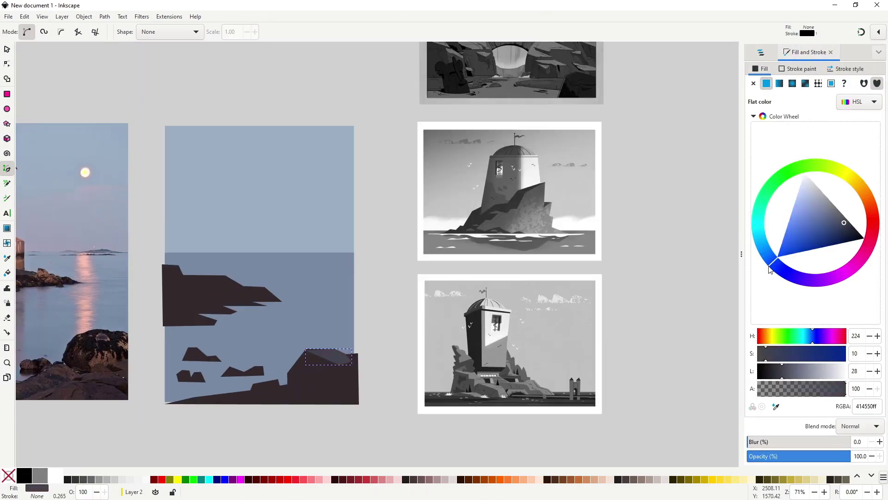
{"action": "scroll", "coordinate": [478, 305], "scroll_direction": "left", "scroll_amount": 5}
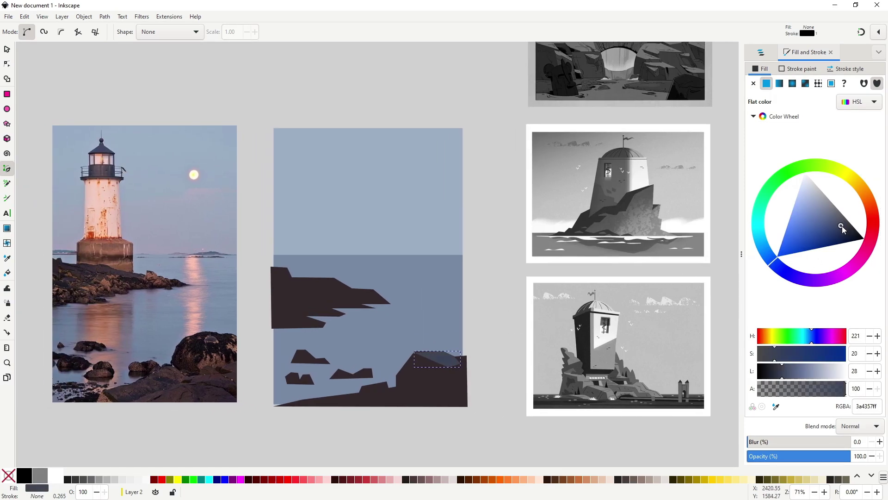
{"action": "key", "text": "Escape"}
Add another rock facet and a thin sliver facet along the lower rock
{"action": "left_click", "coordinate": [386, 383]}
{"action": "left_click", "coordinate": [398, 397]}
{"action": "double_click", "coordinate": [370, 388]}
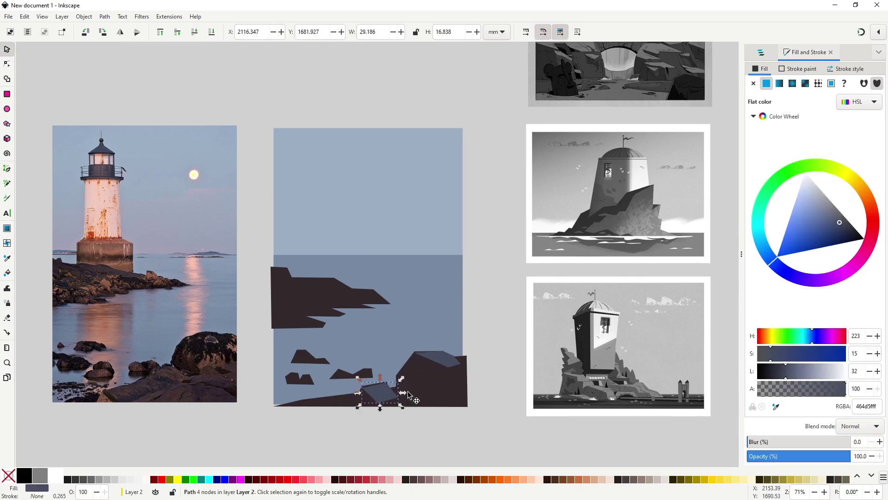
{"action": "left_click", "coordinate": [352, 396]}
{"action": "left_click", "coordinate": [310, 396]}
{"action": "double_click", "coordinate": [313, 403]}
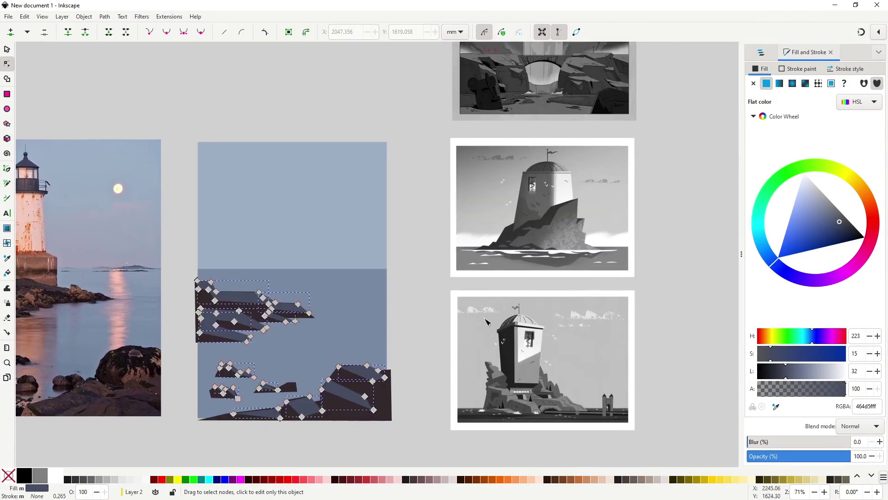
Tune the facets' colour to a lighter muted mauve, shifting the hue towards brown
{"action": "left_click_drag", "start_coordinate": [874, 215], "coordinate": [870, 203]}
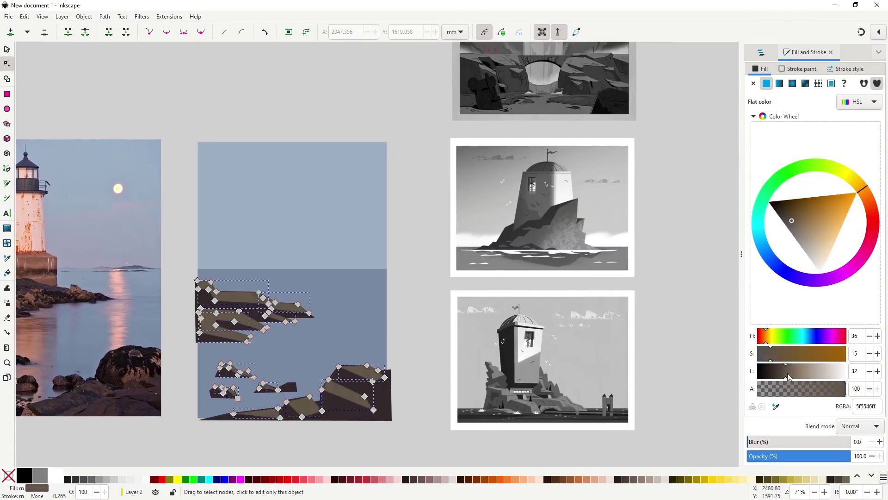
{"action": "key", "text": "d"}
{"action": "left_click", "coordinate": [532, 399]}
{"action": "left_click_drag", "start_coordinate": [773, 373], "coordinate": [781, 375]}
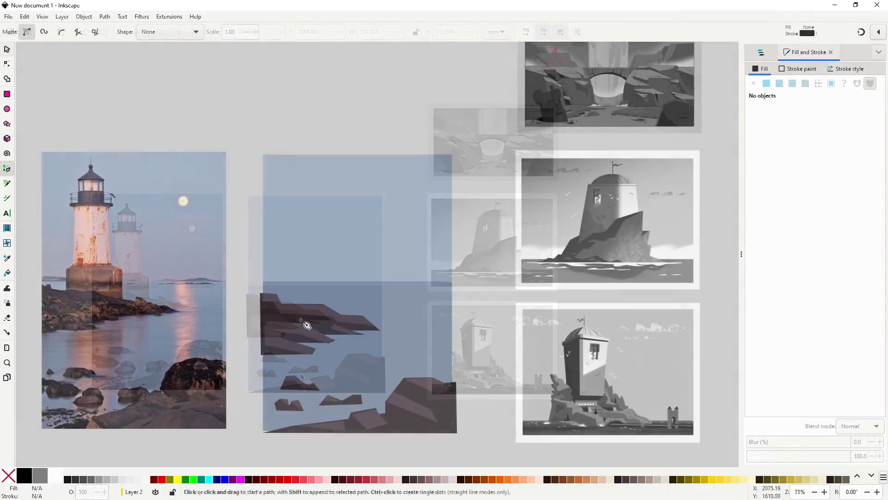
Draw the lighthouse base, fill it rusty brown from the photo, and lower its top edge
{"action": "left_click", "coordinate": [298, 269]}
{"action": "left_click", "coordinate": [347, 262]}
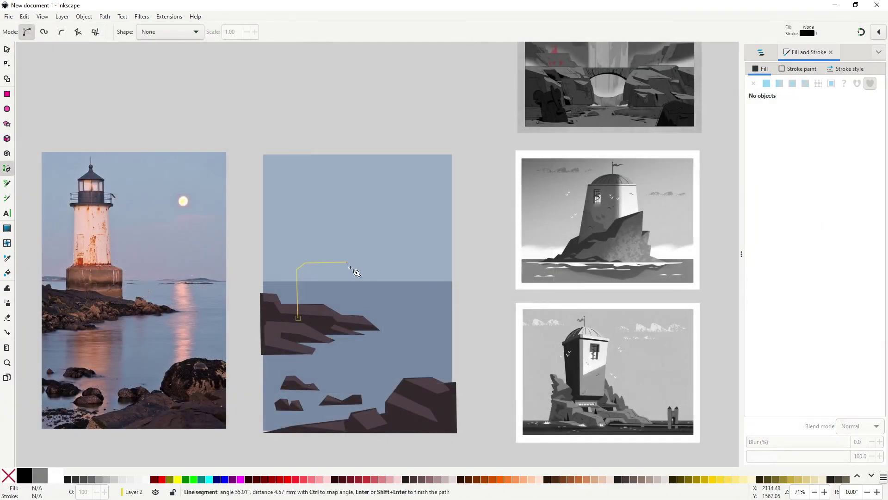
{"action": "left_click", "coordinate": [361, 317]}
{"action": "left_click", "coordinate": [297, 318]}
{"action": "key", "text": "d"}
{"action": "left_click", "coordinate": [99, 274]}
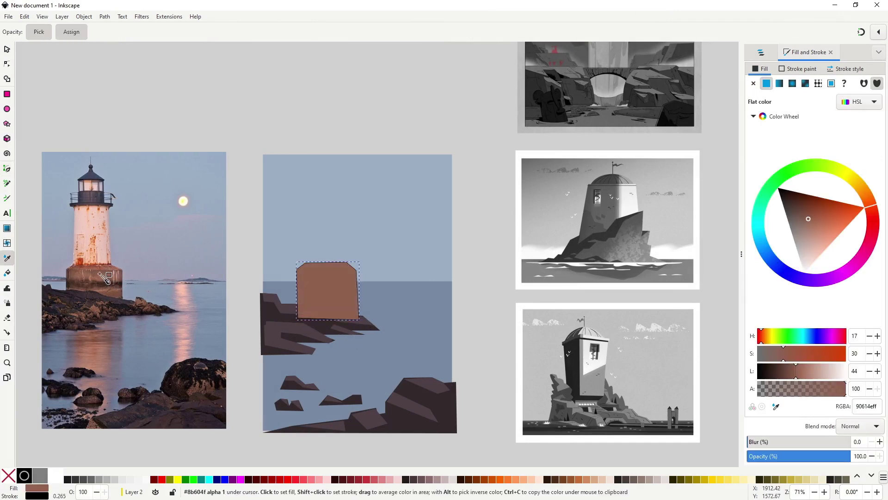
{"action": "key", "text": "s"}
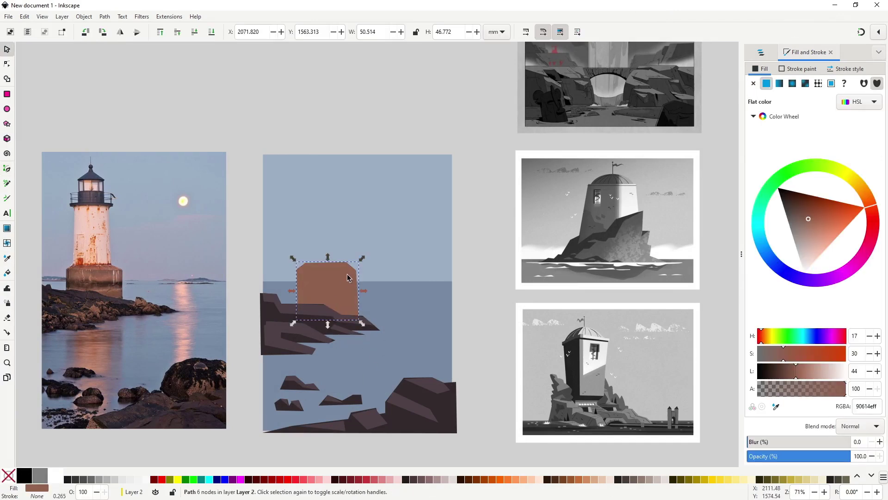
{"action": "left_click", "coordinate": [340, 298]}
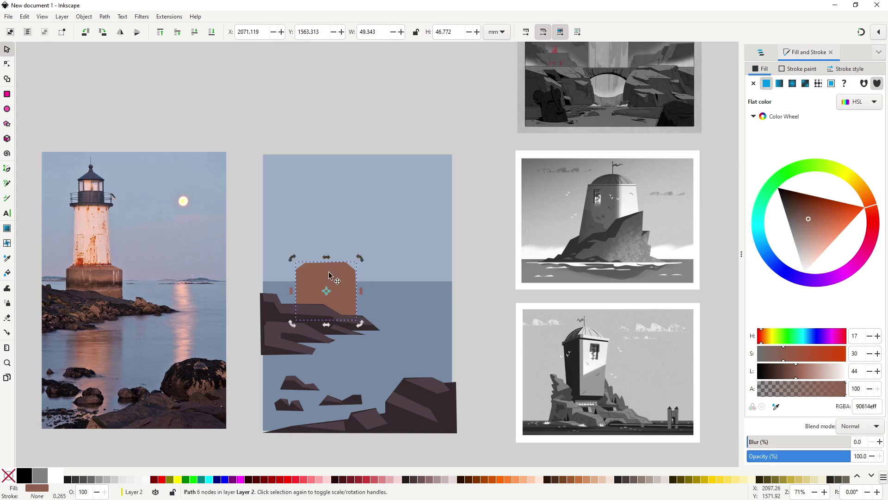
{"action": "left_click", "coordinate": [329, 275]}
{"action": "scroll", "coordinate": [341, 290], "scroll_direction": "up", "scroll_amount": 1}
Add the tapering tower in pale pink sampled from the photo, adjusting its top corners
{"action": "key", "text": "b"}
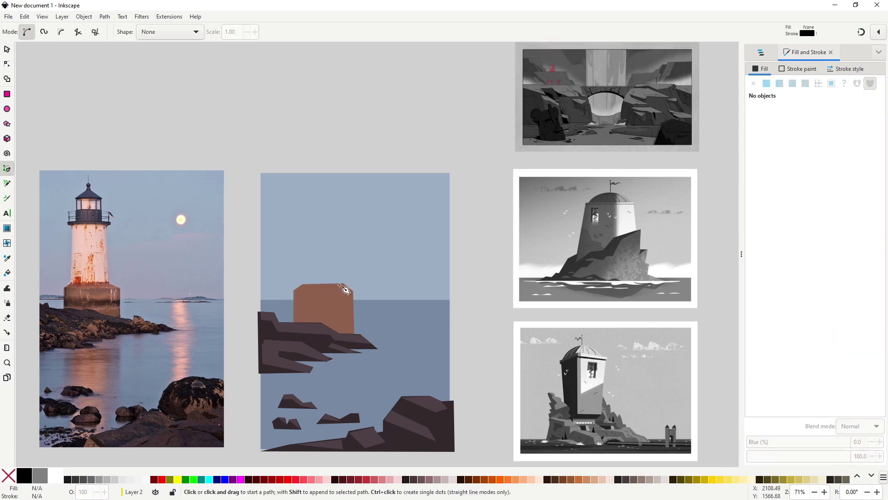
{"action": "left_click", "coordinate": [304, 291]}
{"action": "key", "text": "Return"}
{"action": "key", "text": "d"}
{"action": "left_click", "coordinate": [83, 250]}
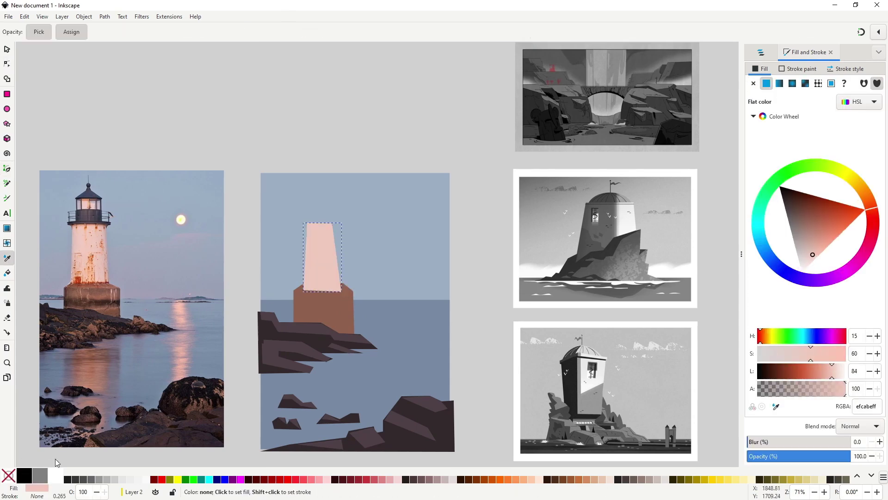
{"action": "key", "text": "n"}
{"action": "left_click_drag", "start_coordinate": [333, 224], "coordinate": [338, 232]}
{"action": "key", "text": "s"}
{"action": "scroll", "coordinate": [331, 248], "scroll_direction": "up", "scroll_amount": 2}
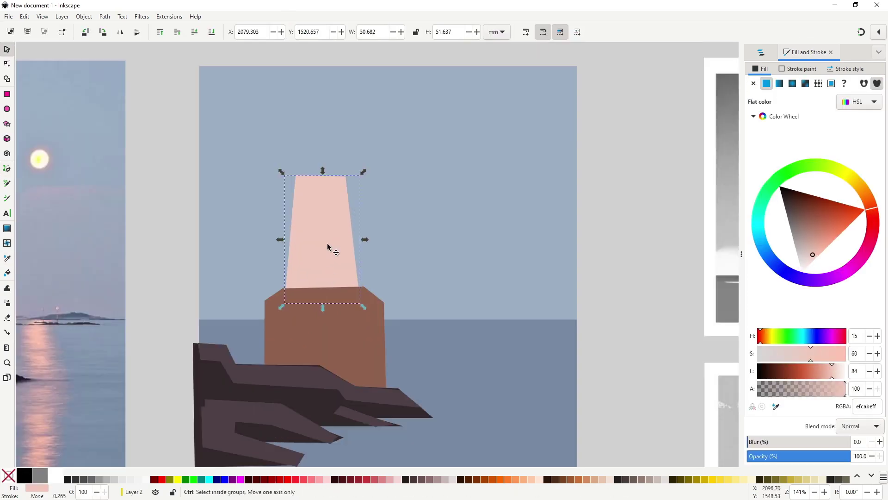
{"action": "scroll", "coordinate": [422, 284], "scroll_direction": "down", "scroll_amount": 2}
{"action": "scroll", "coordinate": [333, 264], "scroll_direction": "up", "scroll_amount": 3}
Draw the ledge atop the tower in the dark lantern colour, shifted towards brown
{"action": "key", "text": "b"}
{"action": "left_click", "coordinate": [283, 282]}
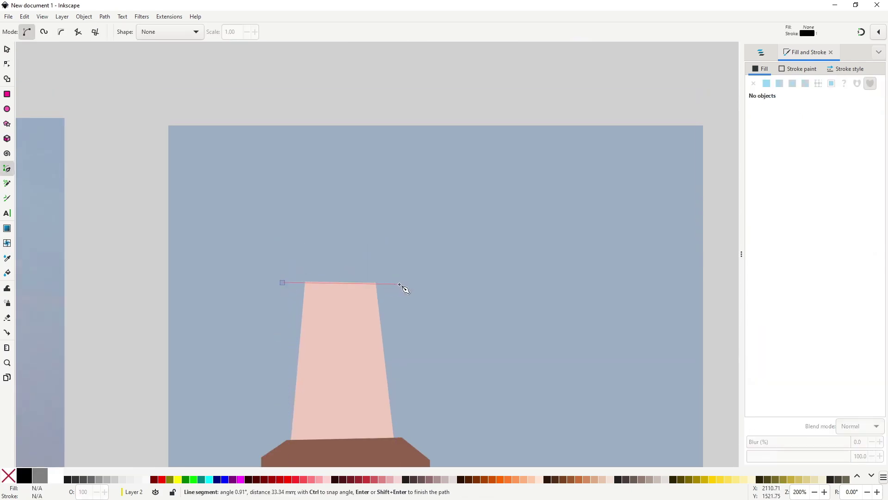
{"action": "left_click", "coordinate": [283, 282]}
{"action": "scroll", "coordinate": [324, 287], "scroll_direction": "down", "scroll_amount": 3}
{"action": "key", "text": "d"}
{"action": "scroll", "coordinate": [244, 214], "scroll_direction": "up", "scroll_amount": 4}
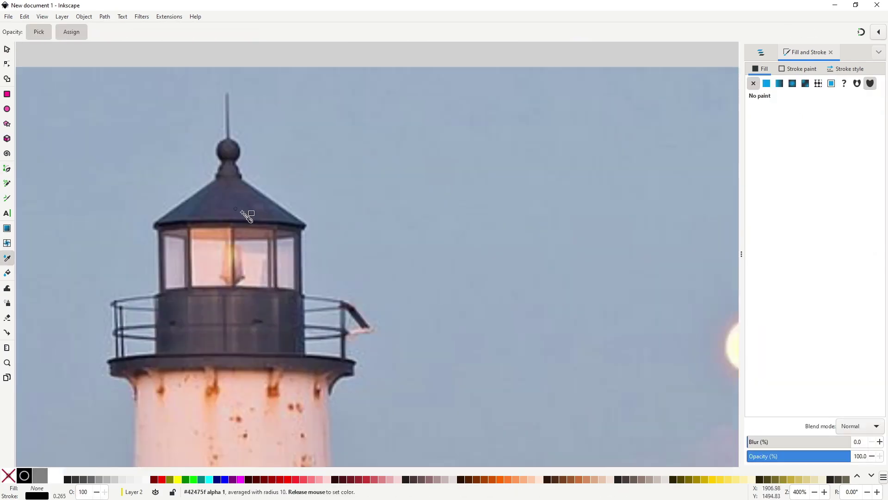
{"action": "left_click", "coordinate": [244, 214]}
{"action": "scroll", "coordinate": [422, 317], "scroll_direction": "down", "scroll_amount": 3}
{"action": "left_click", "coordinate": [873, 213]}
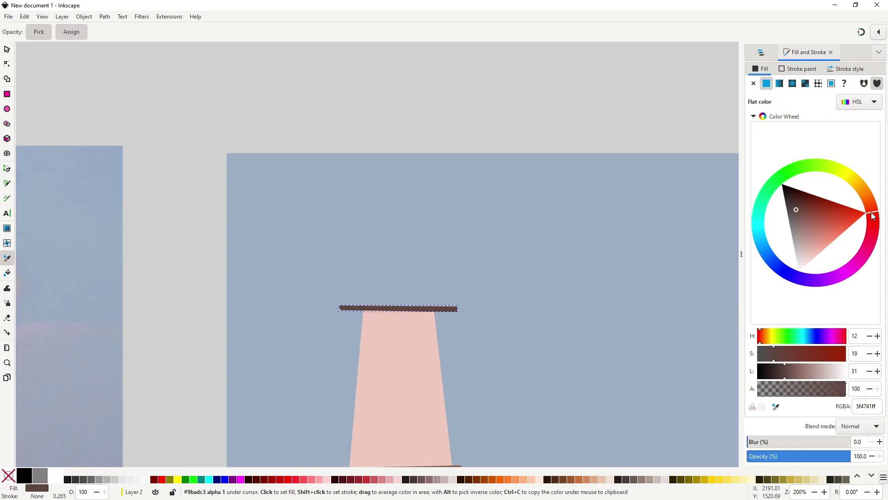
Outline the lantern above the ledge and bend its top into a dome
{"action": "key", "text": "b"}
{"action": "scroll", "coordinate": [403, 310], "scroll_direction": "down", "scroll_amount": 1}
{"action": "scroll", "coordinate": [532, 274], "scroll_direction": "up", "scroll_amount": 1}
{"action": "left_click", "coordinate": [514, 282]}
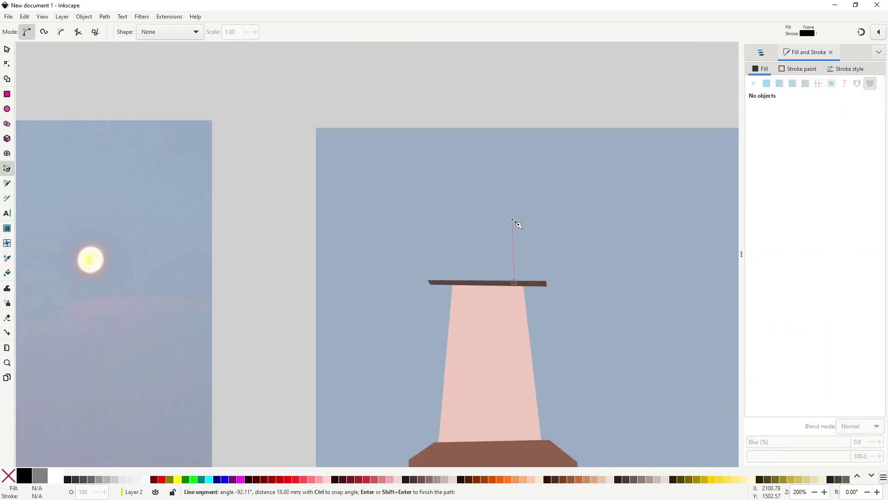
{"action": "left_click", "coordinate": [515, 282]}
{"action": "key", "text": "n"}
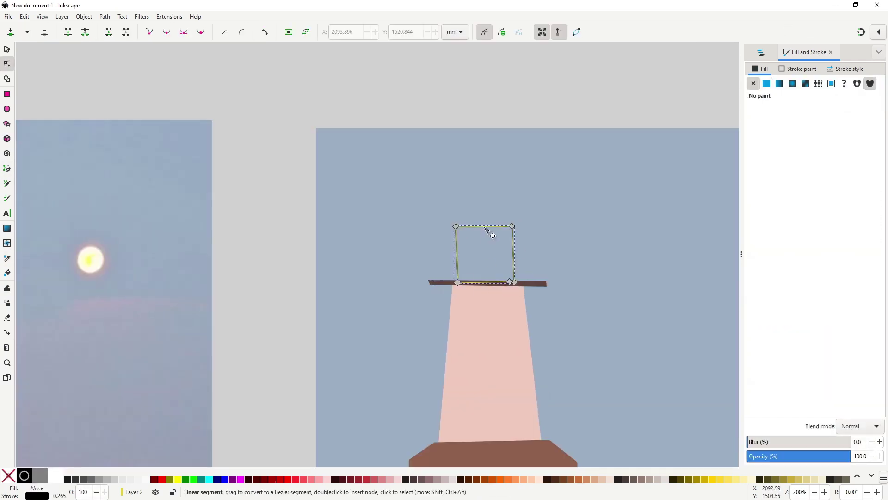
{"action": "left_click_drag", "start_coordinate": [484, 226], "coordinate": [485, 206]}
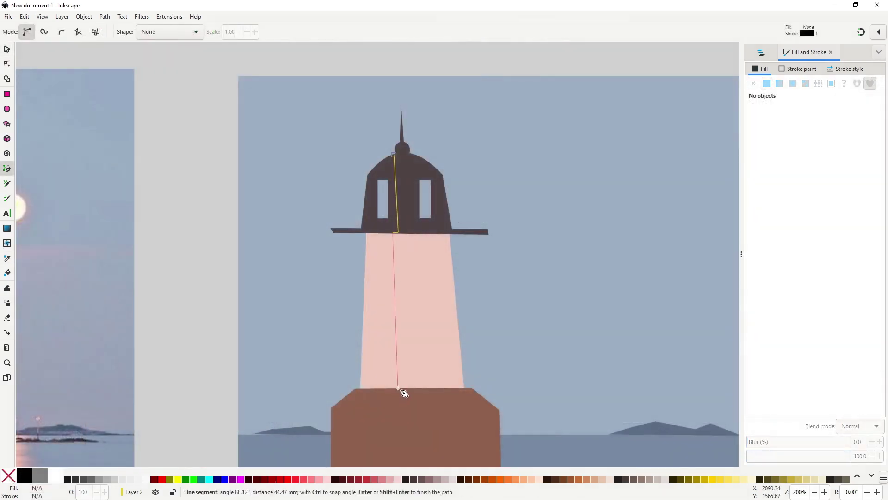
Outline a shadow down the left side of the tower and base
{"action": "left_click", "coordinate": [398, 388]}
{"action": "scroll", "coordinate": [392, 266], "scroll_direction": "down", "scroll_amount": 5}
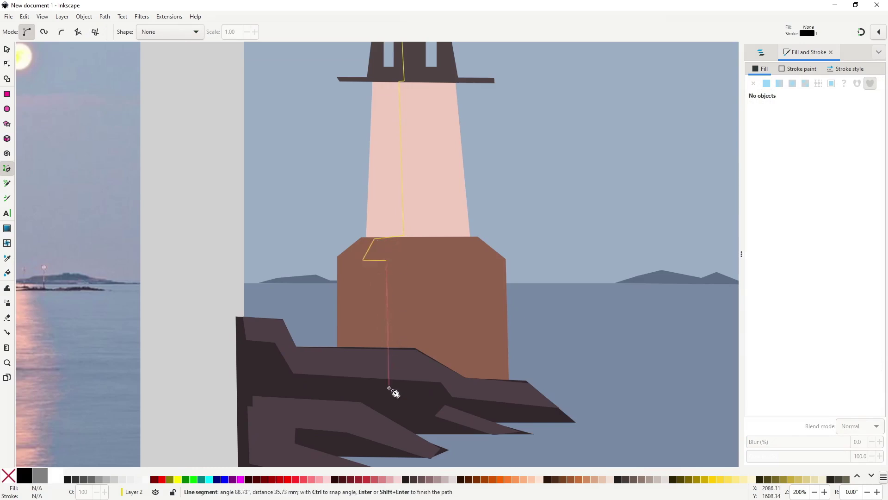
{"action": "left_click", "coordinate": [375, 82]}
{"action": "scroll", "coordinate": [375, 82], "scroll_direction": "up", "scroll_amount": 3}
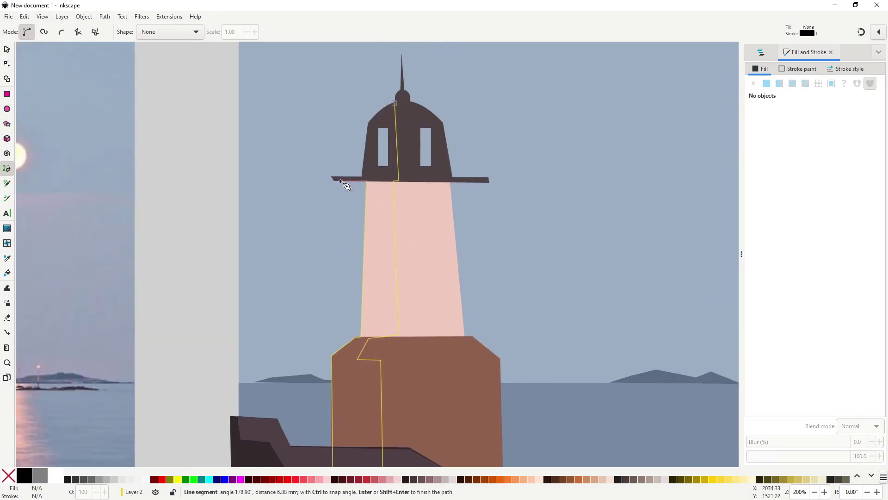
{"action": "left_click", "coordinate": [394, 102]}
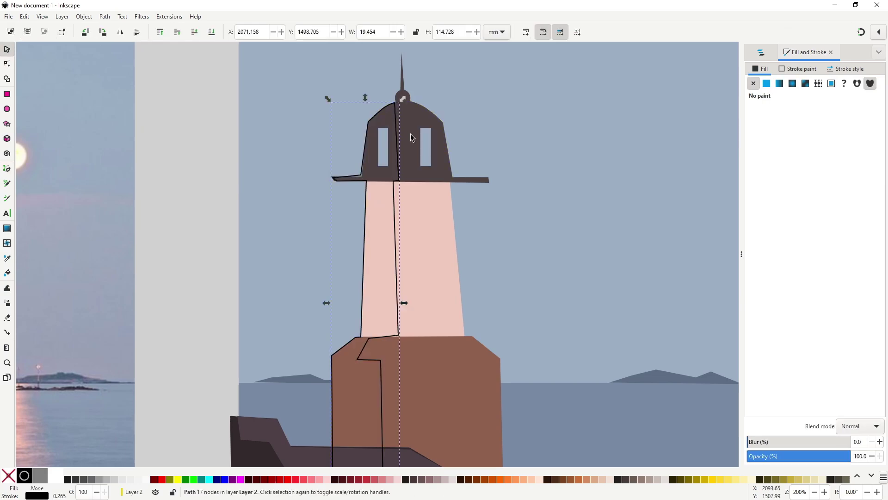
{"action": "scroll", "coordinate": [410, 134], "scroll_direction": "up", "scroll_amount": 1, "text": "ctrl"}
Draw a solid shape covering the lantern windows
{"action": "left_click", "coordinate": [359, 116]}
{"action": "left_click", "coordinate": [451, 119]}
{"action": "left_click", "coordinate": [455, 184]}
{"action": "double_click", "coordinate": [361, 187]}
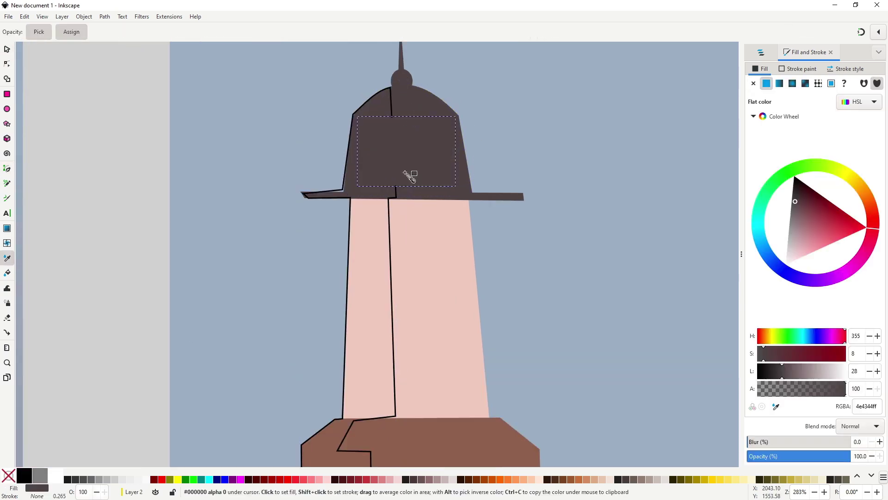
Fill the left-side shadow with a dark navy colour sampled from the canvas
{"action": "key", "text": "s"}
{"action": "key", "text": "1"}
{"action": "left_click", "coordinate": [434, 266]}
{"action": "scroll", "coordinate": [413, 335], "scroll_direction": "down", "scroll_amount": 3}
{"action": "scroll", "coordinate": [413, 335], "scroll_direction": "right", "scroll_amount": 2}
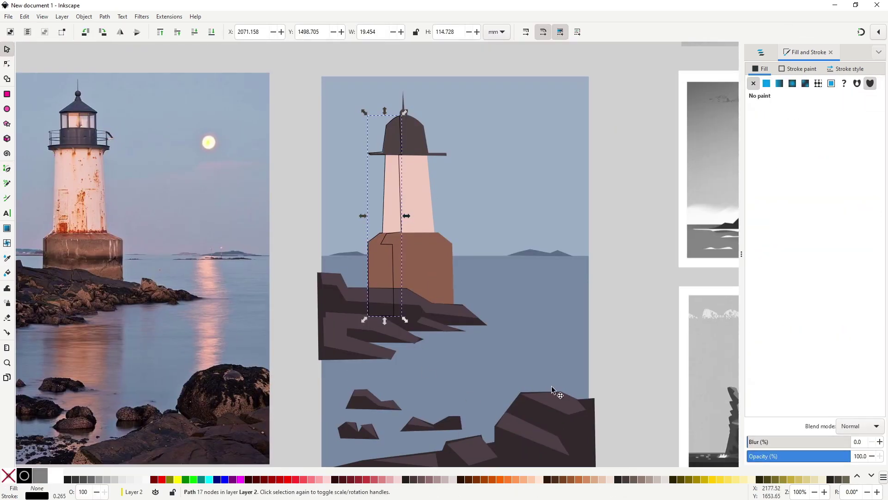
{"action": "key", "text": "d"}
{"action": "left_click", "coordinate": [345, 311]}
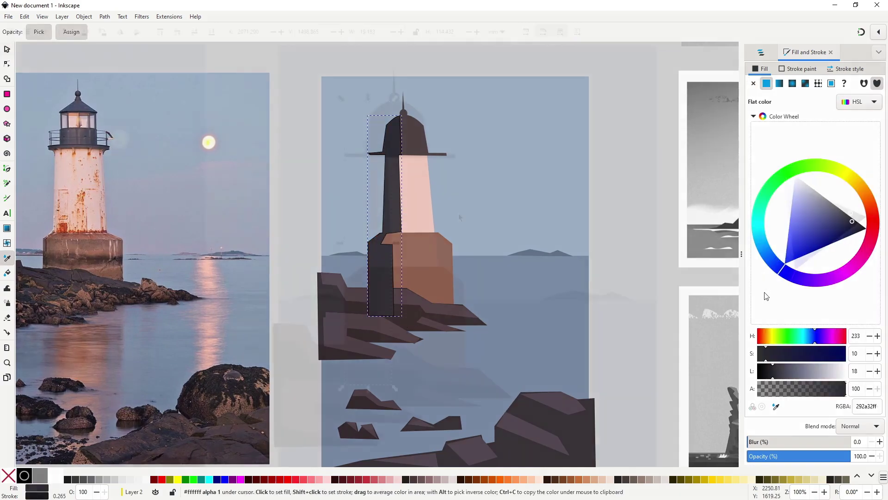
Outline a jagged rust patch on the right side of the tower
{"action": "key", "text": "b"}
{"action": "key", "text": "grave"}
{"action": "left_click", "coordinate": [429, 219]}
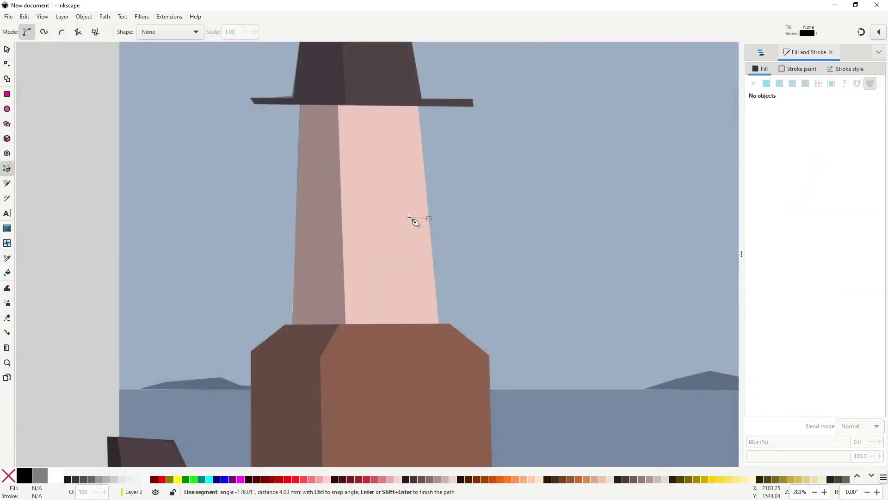
{"action": "left_click", "coordinate": [439, 324]}
{"action": "left_click", "coordinate": [429, 219]}
{"action": "key", "text": "n"}
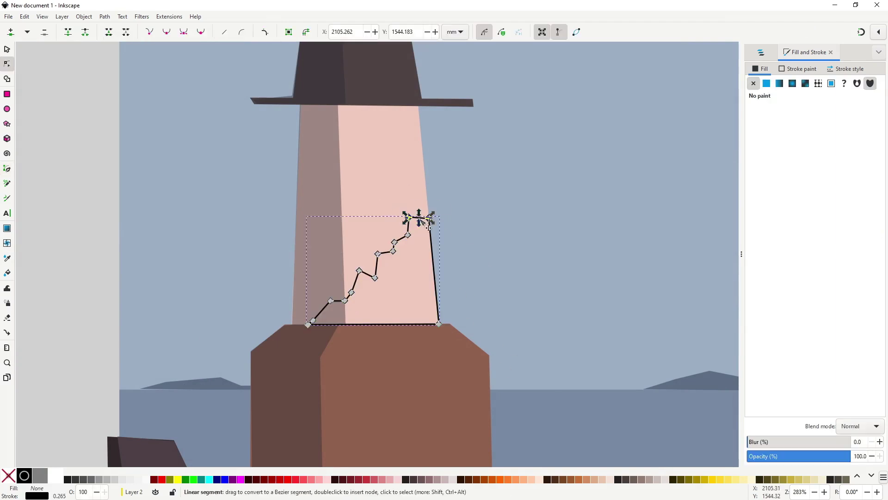
{"action": "key", "text": "b"}
Add two small rust flecks and pull the rust patch's top corner up
{"action": "left_click", "coordinate": [396, 198]}
{"action": "left_click", "coordinate": [398, 224]}
{"action": "left_click", "coordinate": [383, 207]}
{"action": "left_click", "coordinate": [395, 198]}
{"action": "left_click", "coordinate": [367, 249]}
{"action": "key", "text": "n"}
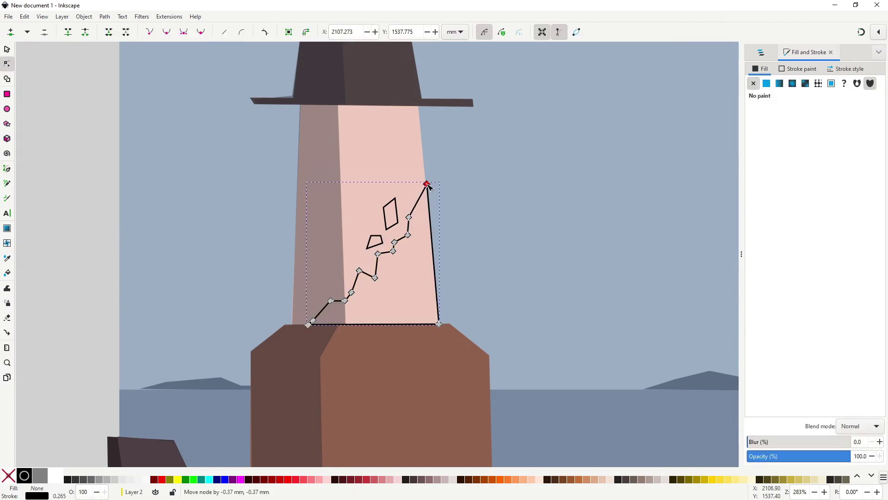
{"action": "left_click_drag", "start_coordinate": [429, 218], "coordinate": [421, 211]}
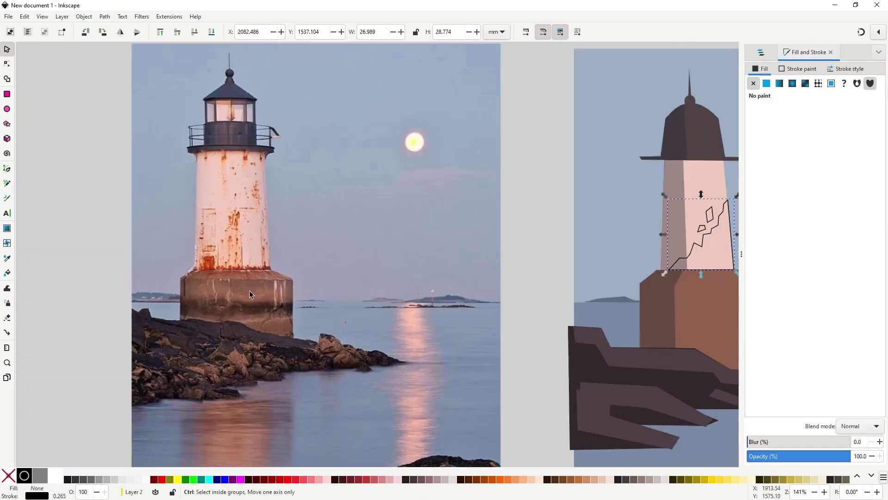
Fill the rust patch and flecks orange using colour sampled from the photo
{"action": "key", "text": "d"}
{"action": "left_click", "coordinate": [249, 290]}
{"action": "scroll", "coordinate": [569, 278], "scroll_direction": "up", "scroll_amount": 1}
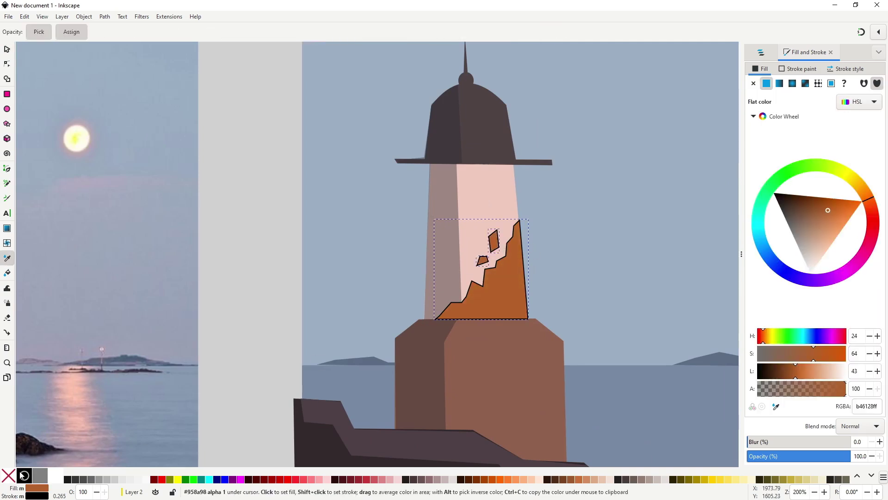
{"action": "key", "text": "s"}
{"action": "scroll", "coordinate": [627, 205], "scroll_direction": "up", "scroll_amount": 1}
{"action": "left_click", "coordinate": [472, 316], "text": "ctrl"}
{"action": "scroll", "coordinate": [569, 347], "scroll_direction": "down", "scroll_amount": 5}
Begin tracing a band outline across the lighthouse base
{"action": "key", "text": "b"}
{"action": "scroll", "coordinate": [562, 364], "scroll_direction": "up", "scroll_amount": 3}
{"action": "left_click", "coordinate": [571, 358]}
{"action": "left_click", "coordinate": [563, 372]}
{"action": "left_click", "coordinate": [549, 359]}
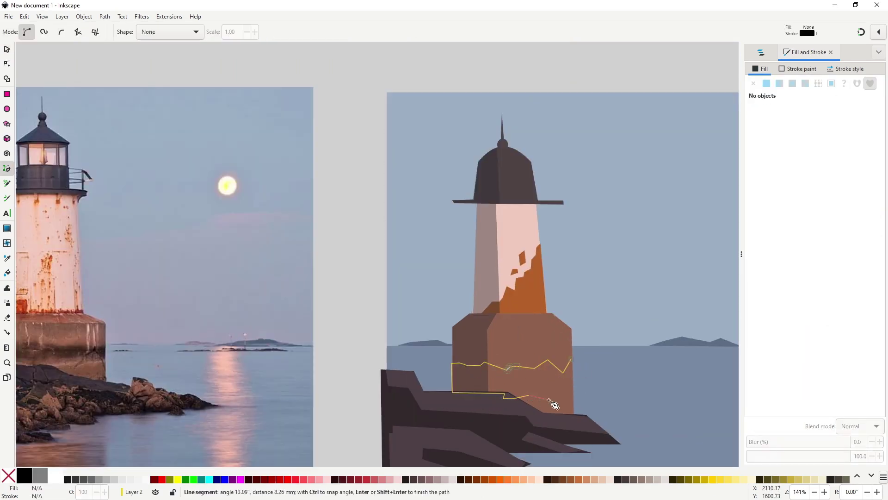
Close the base band and fill it dark brown from the photo
{"action": "left_click", "coordinate": [570, 359]}
{"action": "key", "text": "d"}
{"action": "left_click", "coordinate": [89, 353]}
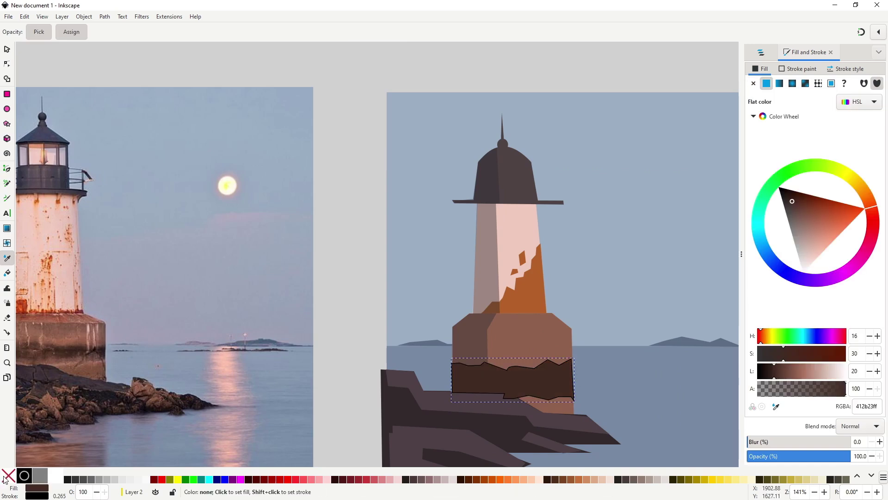
{"action": "scroll", "coordinate": [717, 402], "scroll_direction": "down", "scroll_amount": 2}
{"action": "scroll", "coordinate": [564, 406], "scroll_direction": "up", "scroll_amount": 2}
Lower the band's alpha until it is barely visible
{"action": "left_click_drag", "start_coordinate": [821, 391], "coordinate": [804, 392]}
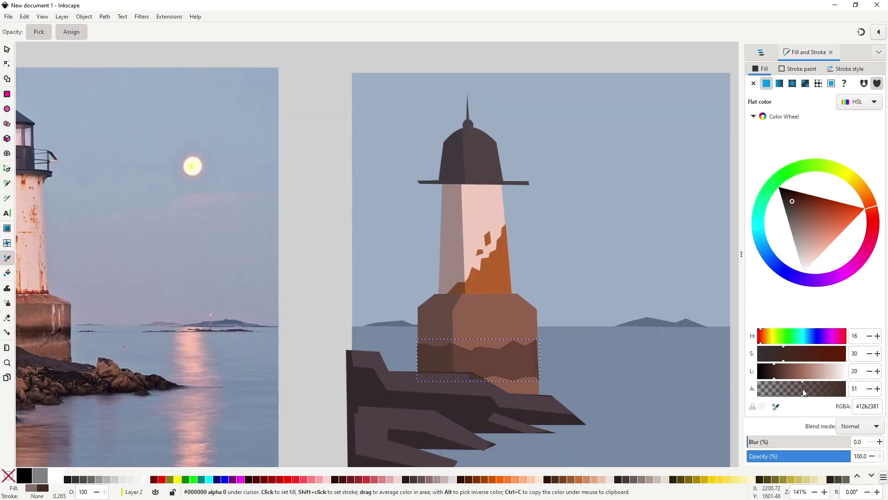
{"action": "scroll", "coordinate": [736, 405], "scroll_direction": "down", "scroll_amount": 2}
{"action": "key", "text": "s"}
{"action": "scroll", "coordinate": [463, 324], "scroll_direction": "up", "scroll_amount": 2}
{"action": "scroll", "coordinate": [463, 324], "scroll_direction": "up", "scroll_amount": 2}
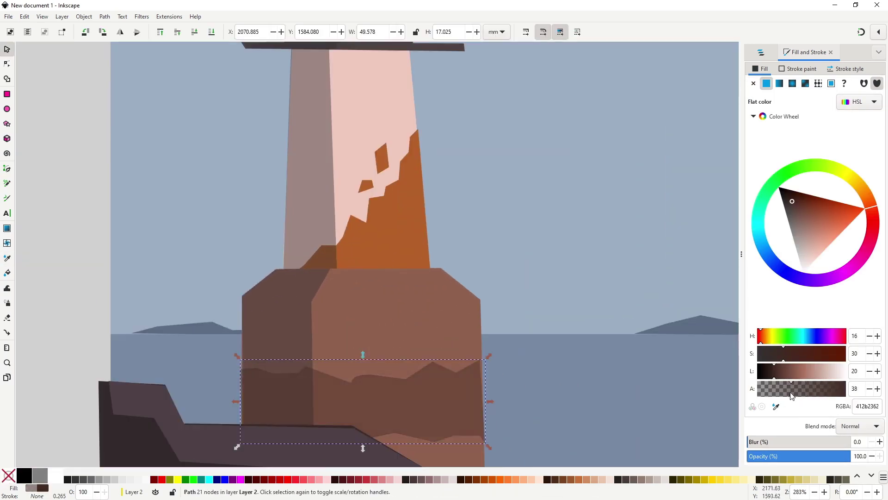
{"action": "left_click_drag", "start_coordinate": [806, 388], "coordinate": [769, 389]}
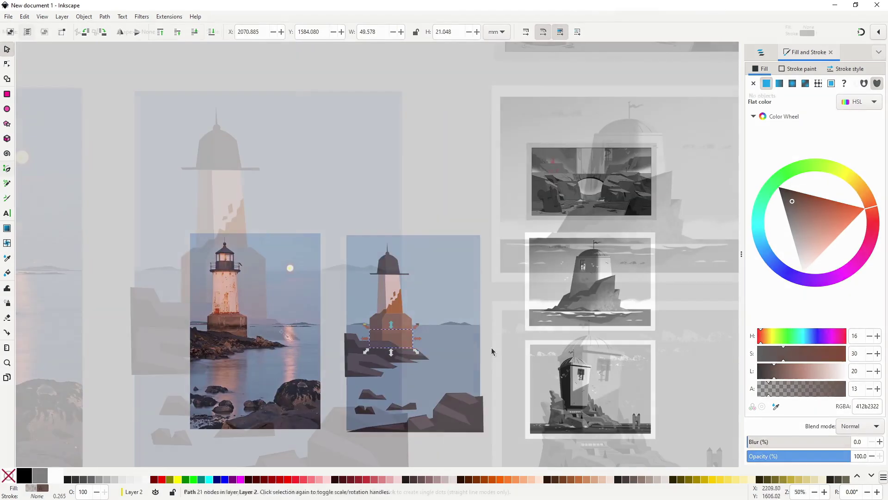
Finish the foam outline along the ledge, fill it white and send it behind the rock
{"action": "left_click", "coordinate": [316, 338]}
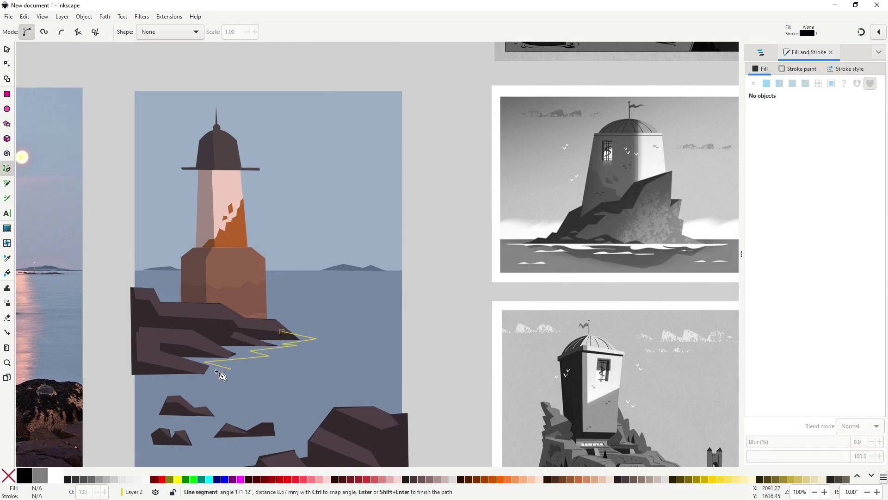
{"action": "left_click", "coordinate": [147, 327]}
{"action": "key", "text": "Return"}
{"action": "key", "text": "d"}
{"action": "left_click", "coordinate": [207, 382]}
{"action": "key", "text": "Page_Down"}
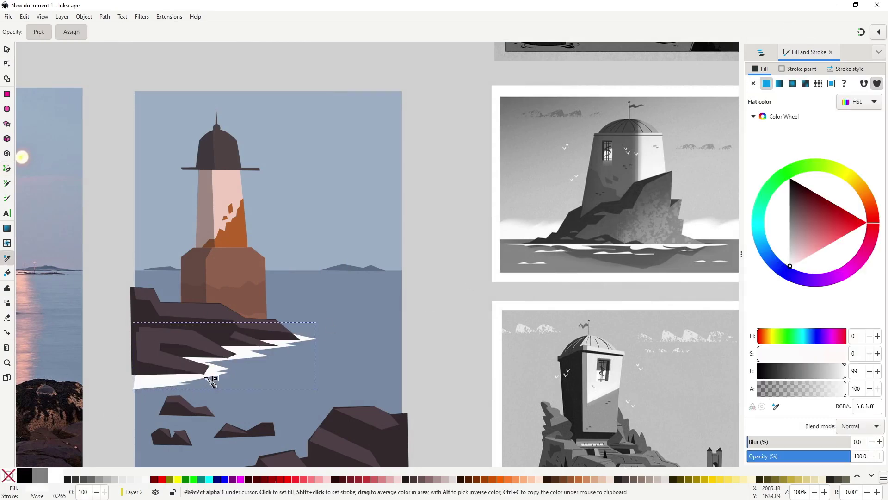
Curve the ledge foam's tips into soft waves
{"action": "key", "text": "n"}
{"action": "left_click_drag", "start_coordinate": [231, 377], "coordinate": [226, 381]}
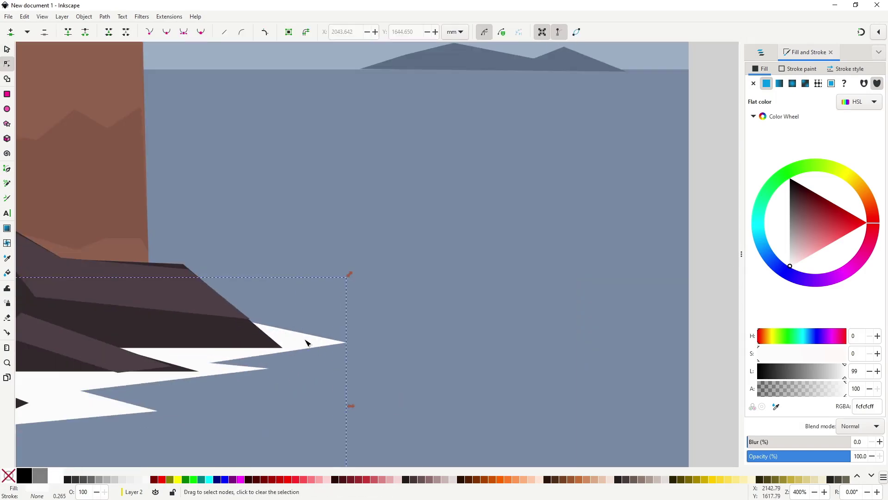
{"action": "left_click_drag", "start_coordinate": [346, 343], "coordinate": [355, 350]}
{"action": "left_click", "coordinate": [269, 369]}
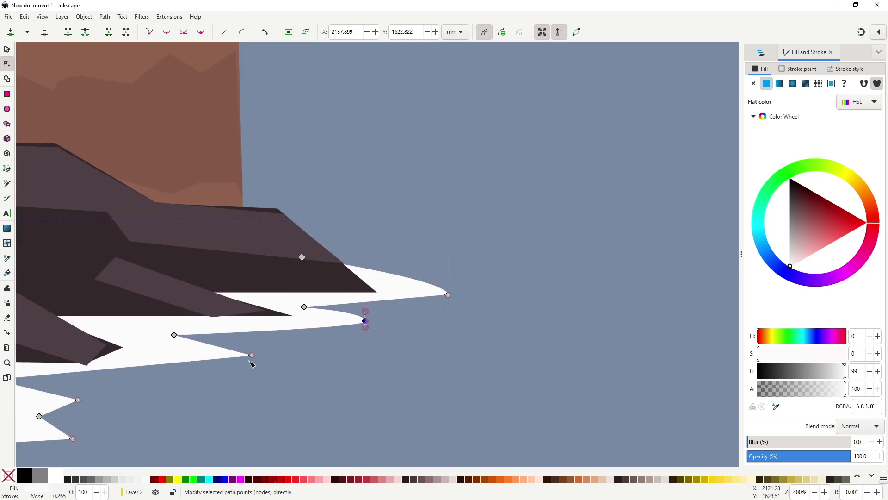
{"action": "left_click", "coordinate": [252, 355]}
{"action": "left_click", "coordinate": [250, 408]}
{"action": "mouse_move", "coordinate": [252, 402]}
{"action": "left_mouse_down"}
{"action": "mouse_move", "coordinate": [234, 413]}
{"action": "mouse_move", "coordinate": [292, 334]}
{"action": "left_mouse_up"}
{"action": "scroll", "coordinate": [289, 398], "scroll_direction": "down", "scroll_amount": 4}
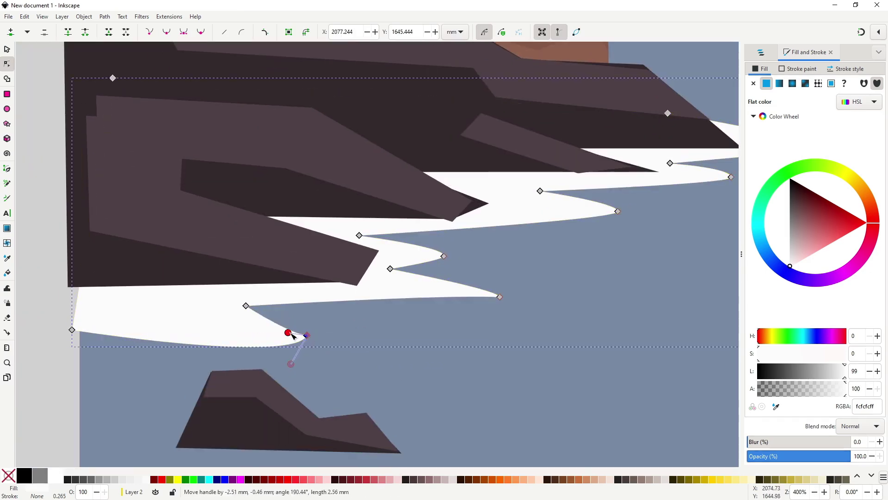
{"action": "scroll", "coordinate": [384, 323], "scroll_direction": "down", "scroll_amount": 5}
{"action": "key", "text": "s"}
{"action": "key", "text": "Escape"}
Draw a closed foam patch beside the small rock with the white foam style
{"action": "scroll", "coordinate": [324, 340], "scroll_direction": "up", "scroll_amount": 5}
{"action": "key", "text": "b"}
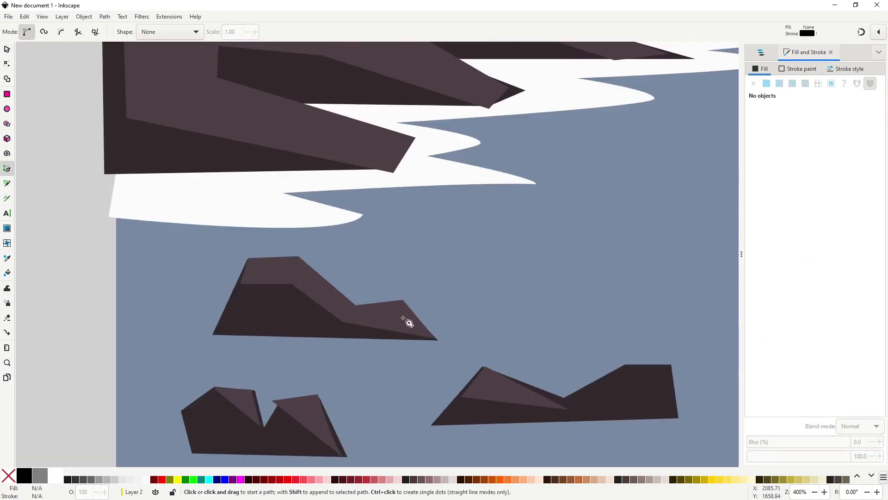
{"action": "left_click", "coordinate": [399, 315]}
{"action": "left_click", "coordinate": [512, 336]}
{"action": "left_click", "coordinate": [238, 360]}
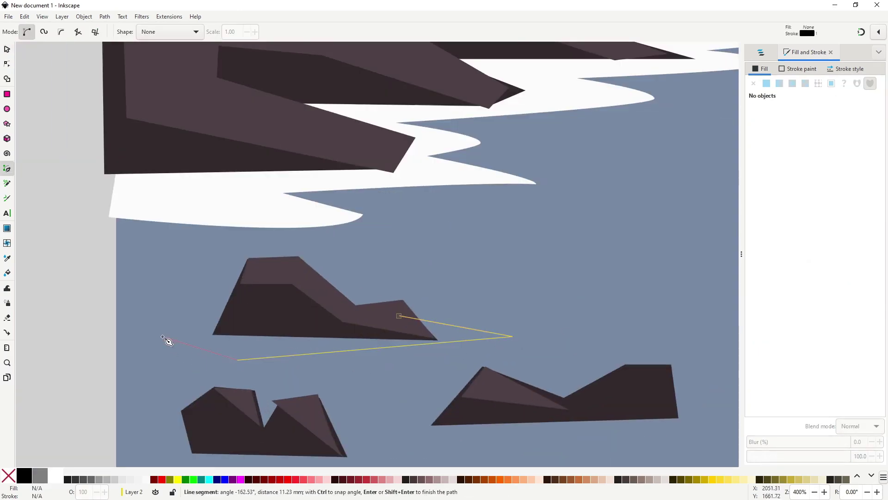
{"action": "left_click", "coordinate": [141, 320]}
{"action": "left_click", "coordinate": [399, 315]}
{"action": "key", "text": "ctrl+shift+v"}
Curve the small-rock foam patch's top edge, bottom point and left side
{"action": "key", "text": "n"}
{"action": "left_click_drag", "start_coordinate": [512, 337], "coordinate": [492, 312]}
{"action": "left_click_drag", "start_coordinate": [237, 360], "coordinate": [254, 355]}
{"action": "mouse_move", "coordinate": [140, 321]}
{"action": "left_mouse_down"}
{"action": "mouse_move", "coordinate": [163, 311]}
{"action": "mouse_move", "coordinate": [199, 330]}
{"action": "left_mouse_up"}
{"action": "scroll", "coordinate": [297, 276], "scroll_direction": "down", "scroll_amount": 5}
Add a curved white foam patch under the two-peaked rock, tucked behind the rocks
{"action": "key", "text": "b"}
{"action": "left_click", "coordinate": [279, 320]}
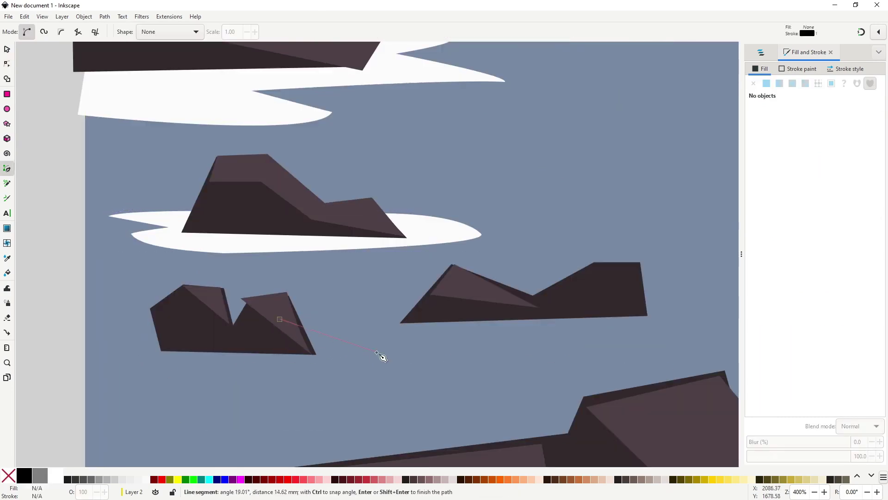
{"action": "left_click", "coordinate": [181, 377]}
{"action": "left_click", "coordinate": [211, 366]}
{"action": "left_click", "coordinate": [111, 350]}
{"action": "left_click", "coordinate": [280, 320]}
{"action": "key", "text": "n"}
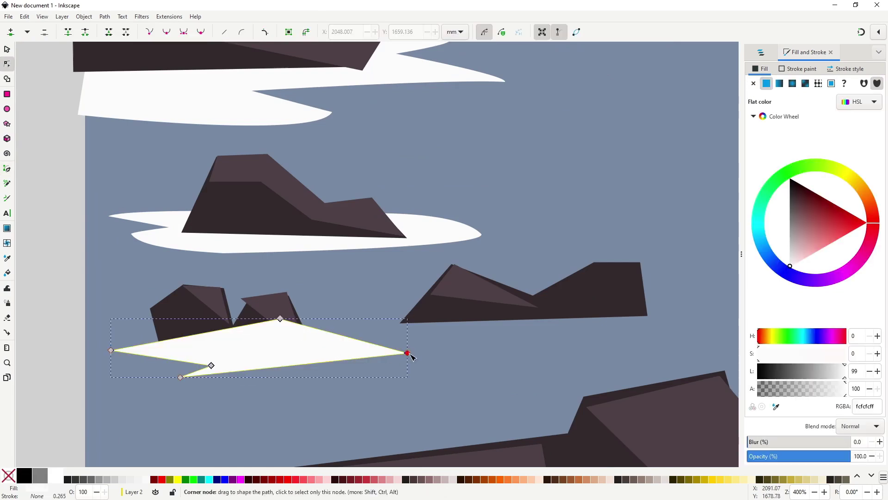
{"action": "left_click_drag", "start_coordinate": [407, 353], "coordinate": [409, 365]}
{"action": "left_click_drag", "start_coordinate": [111, 350], "coordinate": [100, 317]}
{"action": "key", "text": "Page_Down"}
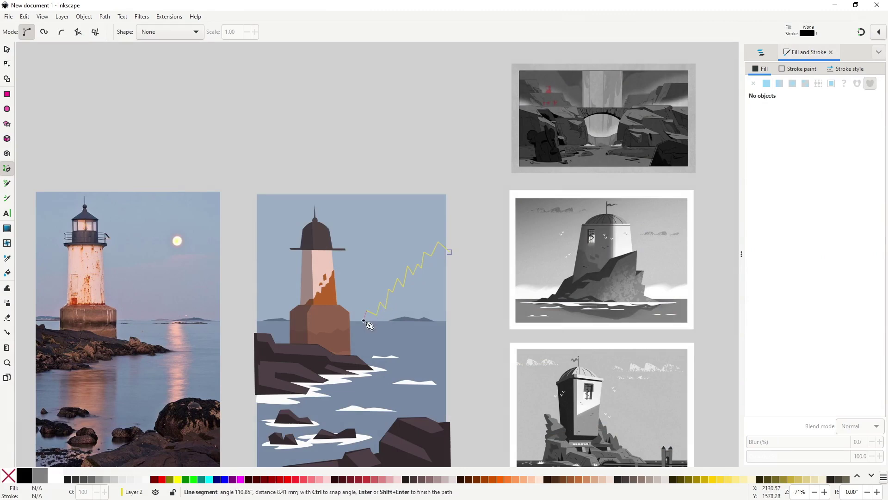
Finish the zigzag cloud outline and round its bumps into a puffy white cloud
{"action": "double_click", "coordinate": [458, 327]}
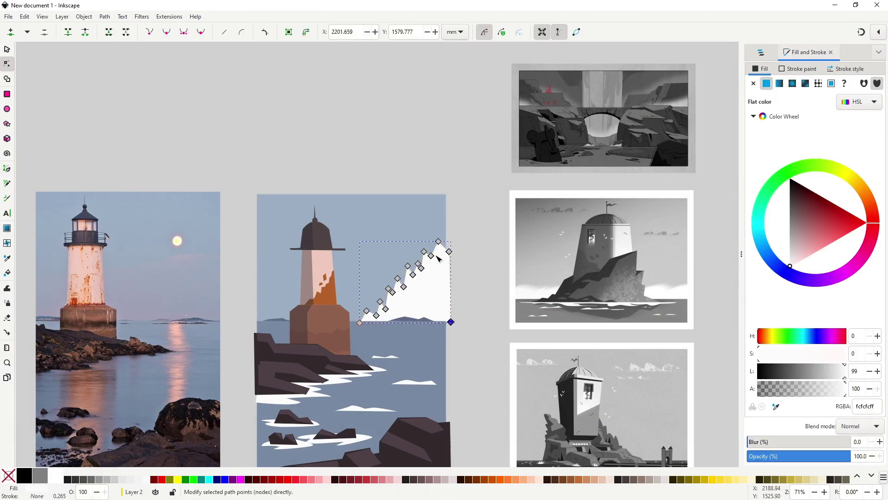
{"action": "key", "text": "n"}
{"action": "scroll", "coordinate": [456, 277], "scroll_direction": "up", "scroll_amount": 2, "text": "ctrl"}
{"action": "scroll", "coordinate": [430, 259], "scroll_direction": "up", "scroll_amount": 2, "text": "ctrl"}
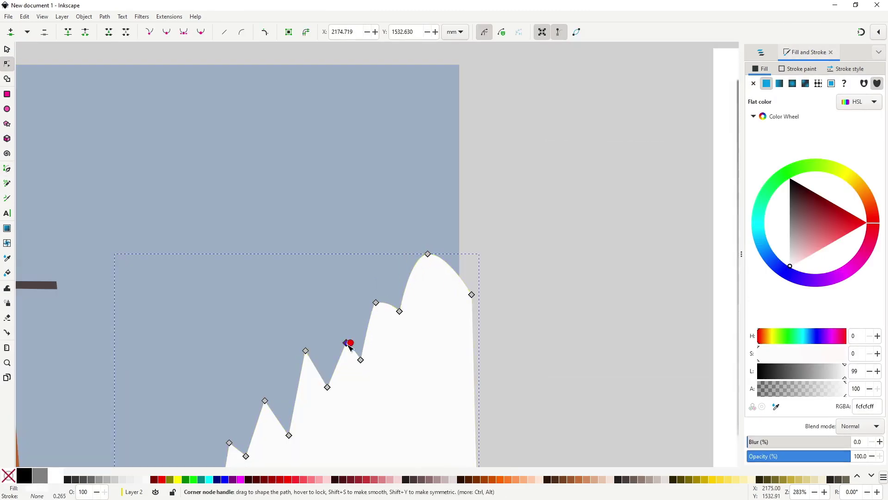
{"action": "left_click_drag", "start_coordinate": [306, 350], "coordinate": [306, 363]}
{"action": "mouse_move", "coordinate": [289, 435]}
{"action": "left_mouse_down"}
{"action": "mouse_move", "coordinate": [295, 402]}
{"action": "mouse_move", "coordinate": [261, 418]}
{"action": "mouse_move", "coordinate": [287, 430]}
{"action": "left_mouse_up"}
{"action": "scroll", "coordinate": [261, 418], "scroll_direction": "down", "scroll_amount": 5}
{"action": "scroll", "coordinate": [262, 419], "scroll_direction": "left", "scroll_amount": 5}
{"action": "scroll", "coordinate": [513, 293], "scroll_direction": "down", "scroll_amount": 3, "text": "ctrl"}
Close the spiky bush outline on the foreground rock and fill it muted green
{"action": "key", "text": "b"}
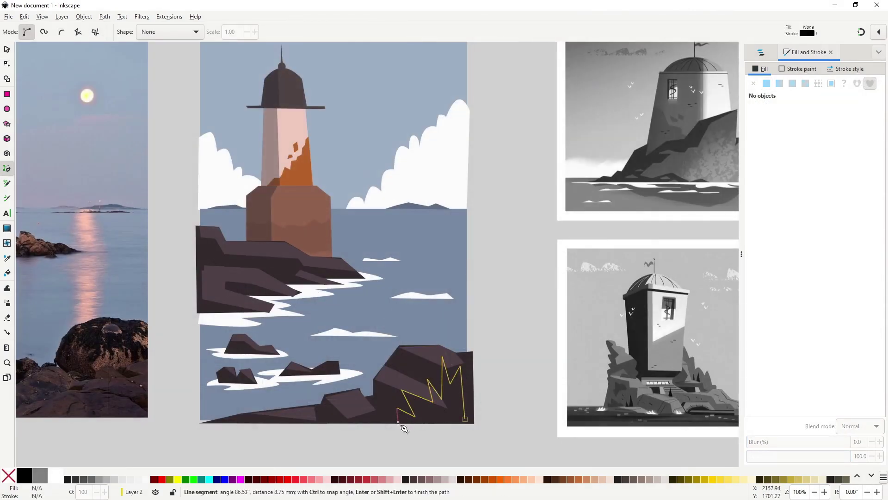
{"action": "left_click", "coordinate": [465, 419]}
{"action": "key", "text": "n"}
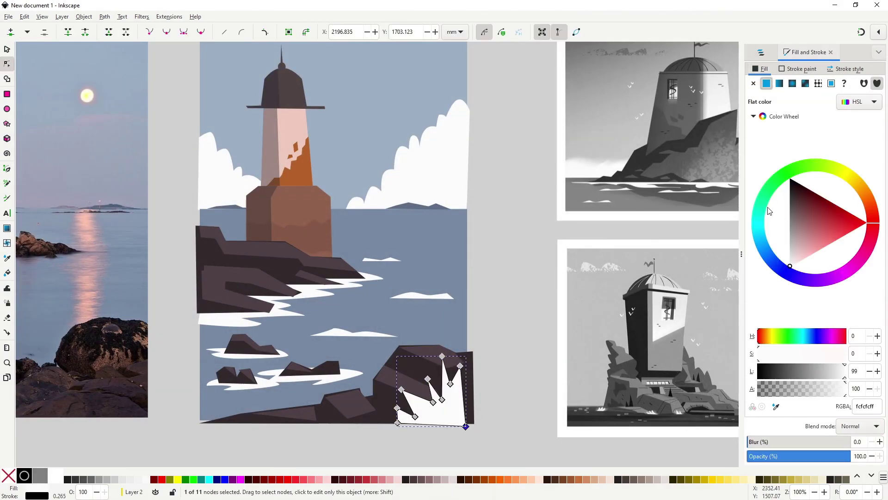
{"action": "left_click", "coordinate": [764, 213]}
{"action": "left_click_drag", "start_coordinate": [823, 235], "coordinate": [825, 240]}
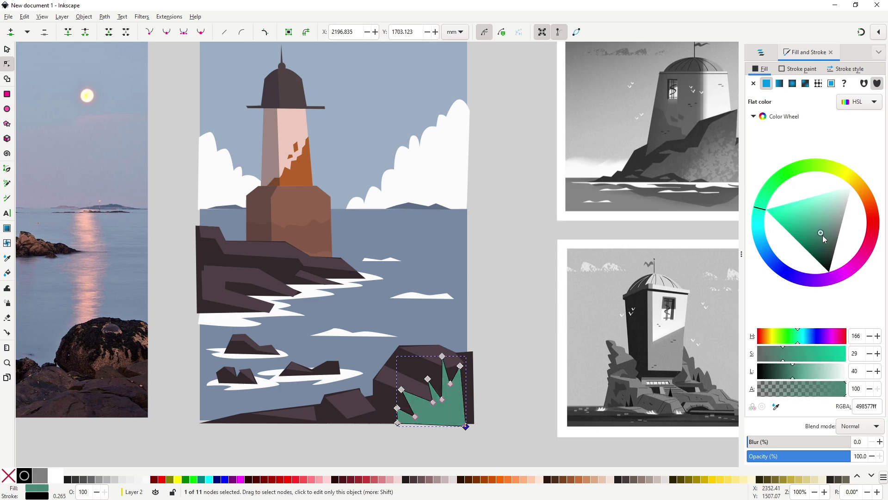
Smooth and curve the bush's leaf points into rounded leaves
{"action": "scroll", "coordinate": [471, 342], "scroll_direction": "up", "scroll_amount": 1, "text": "ctrl"}
{"action": "scroll", "coordinate": [471, 342], "scroll_direction": "down", "scroll_amount": 2}
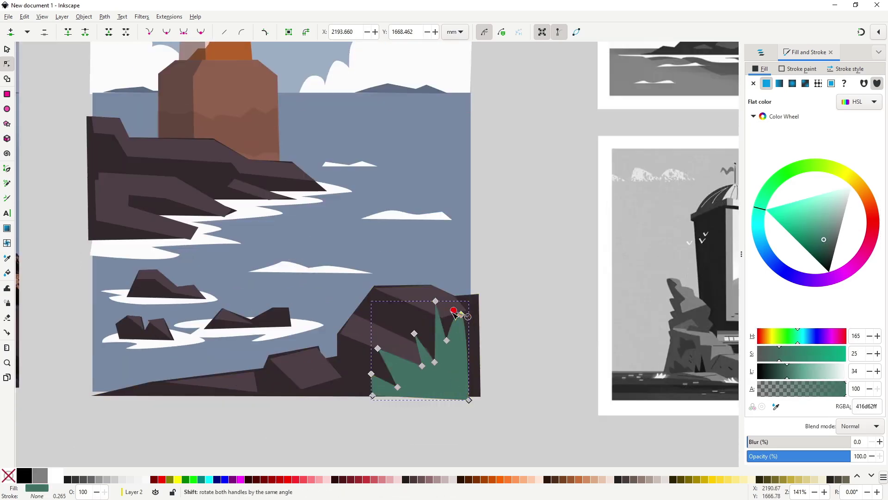
{"action": "left_click", "coordinate": [435, 301], "text": "ctrl"}
{"action": "left_click_drag", "start_coordinate": [414, 333], "coordinate": [420, 324]}
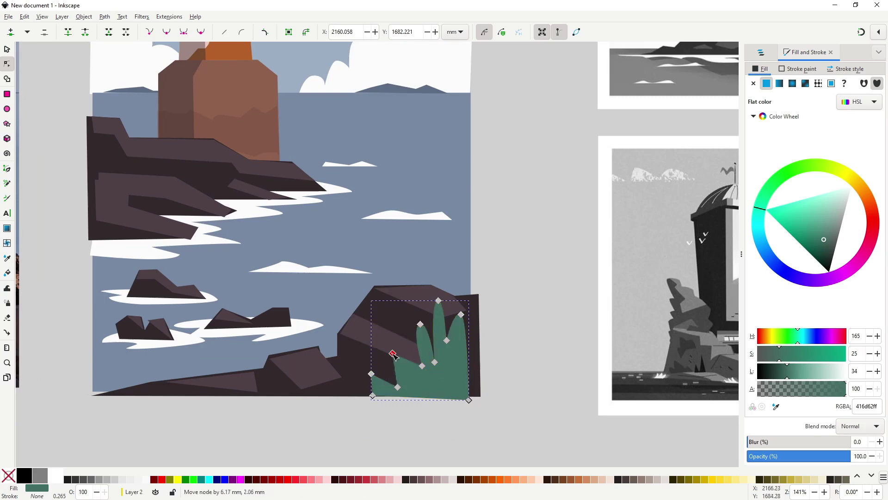
{"action": "left_click_drag", "start_coordinate": [378, 348], "coordinate": [399, 350]}
{"action": "left_click", "coordinate": [399, 350], "text": "ctrl"}
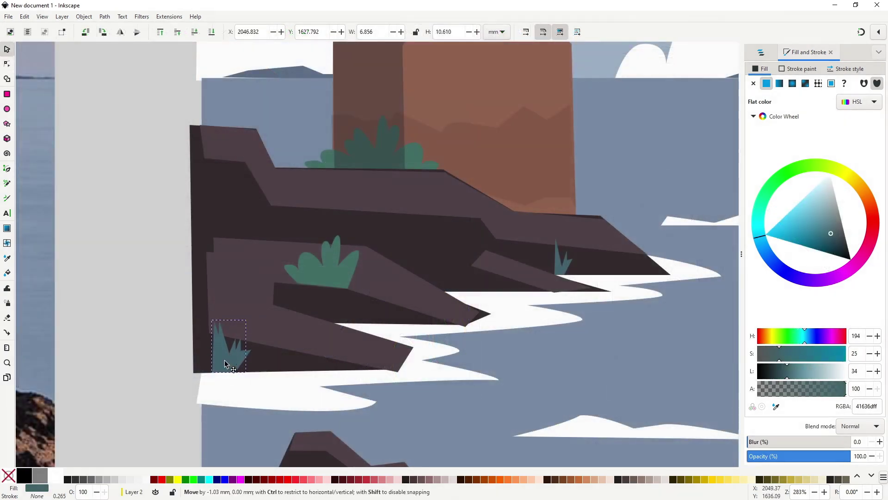
Move the small plant left, shorten it, and tilt and enlarge it
{"action": "left_click_drag", "start_coordinate": [235, 358], "coordinate": [216, 359]}
{"action": "left_click_drag", "start_coordinate": [216, 315], "coordinate": [214, 332]}
{"action": "left_click", "coordinate": [223, 352]}
{"action": "left_click_drag", "start_coordinate": [254, 370], "coordinate": [240, 380]}
{"action": "key", "text": "1"}
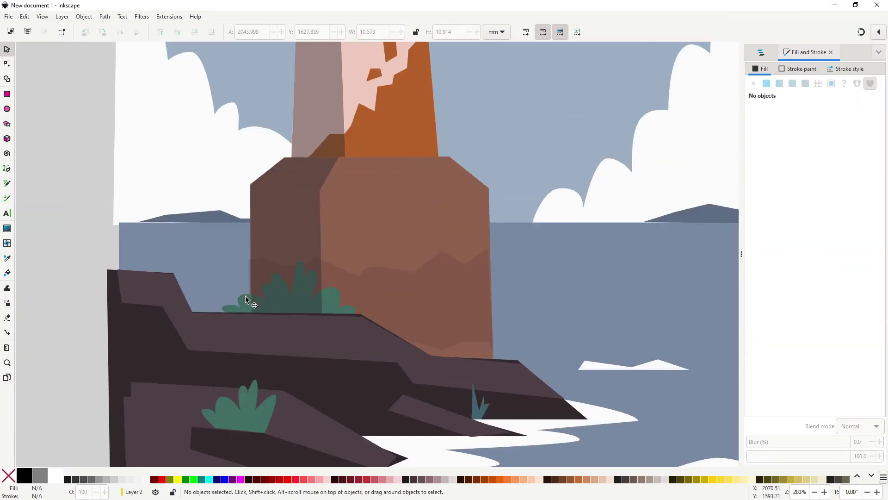
Shift the pair of bushes at the tower base right along the ledge
{"action": "left_click", "coordinate": [335, 309]}
{"action": "left_click_drag", "start_coordinate": [335, 310], "coordinate": [351, 310]}
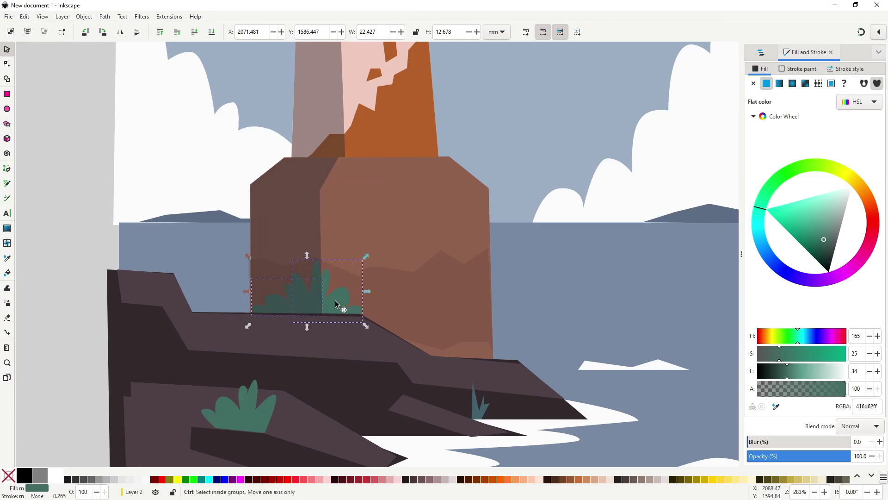
{"action": "left_click", "coordinate": [287, 244]}
{"action": "key", "text": "4"}
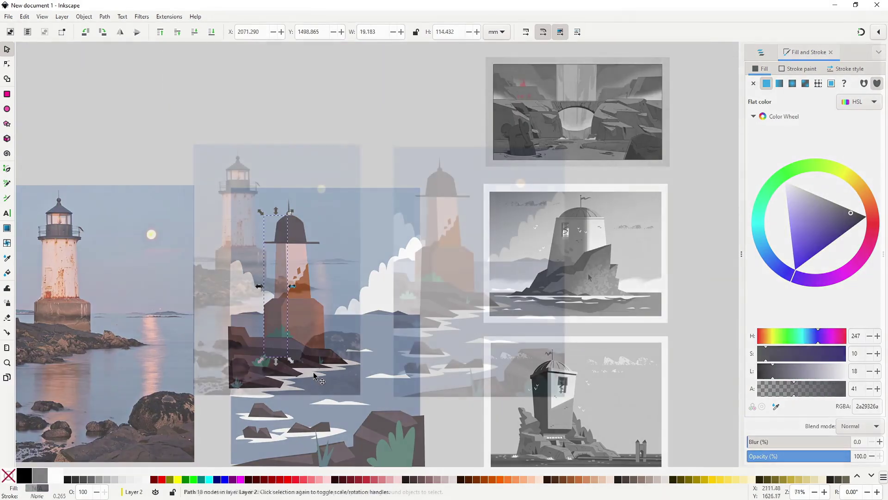